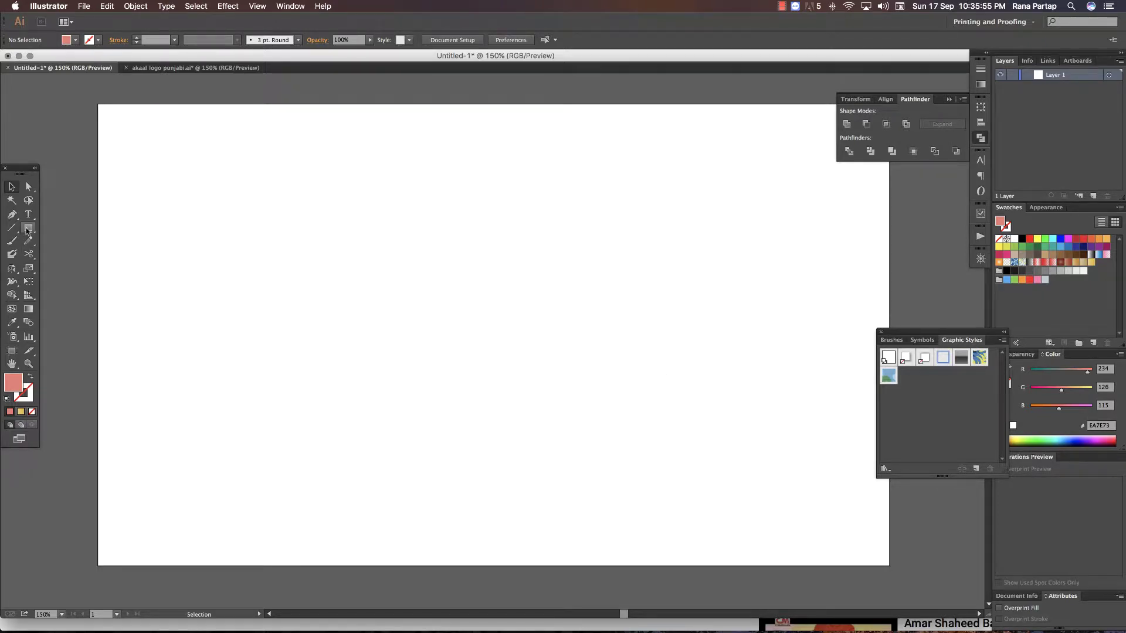
Draw a circle about 245 px across and move it toward the artboard centre
left_click_drag(28, 228, 70, 255)
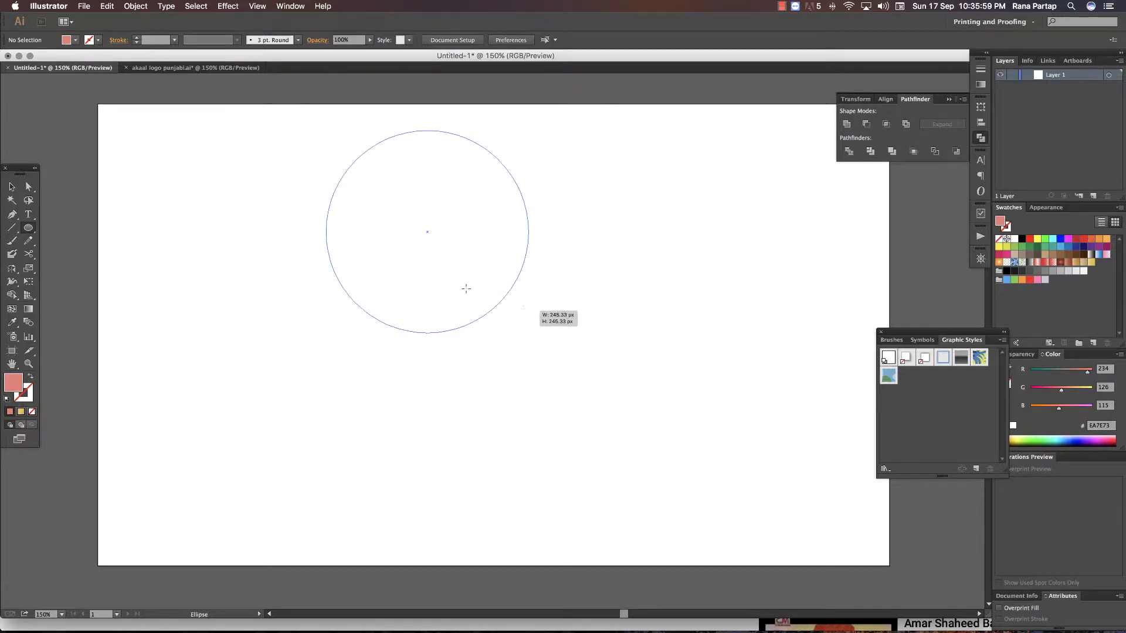
left_click_drag(427, 232, 528, 333)
left_click(12, 186)
left_click_drag(409, 206, 453, 248)
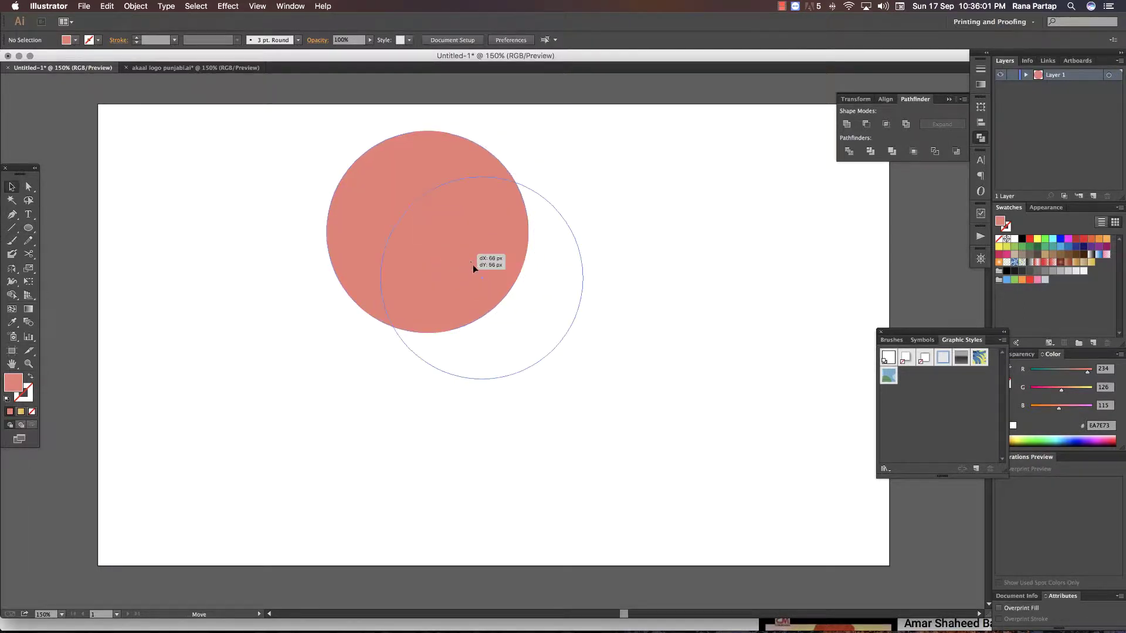
left_click(316, 248)
Give the circle no fill and a 1 pt black stroke, nudging it slightly lower
left_click(458, 271)
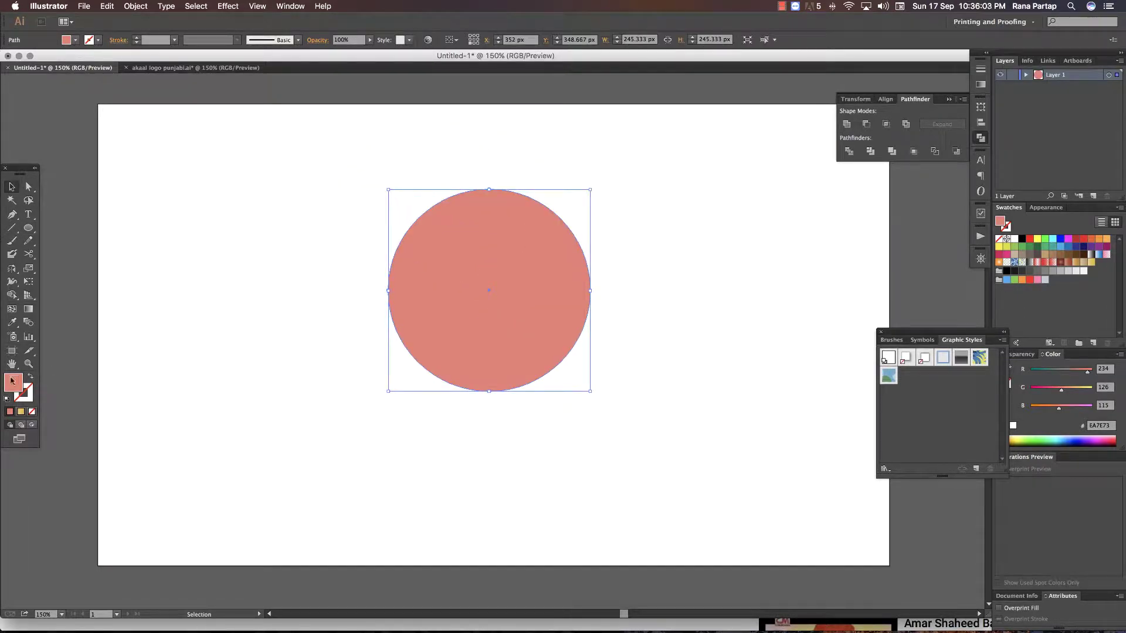
left_click(32, 412)
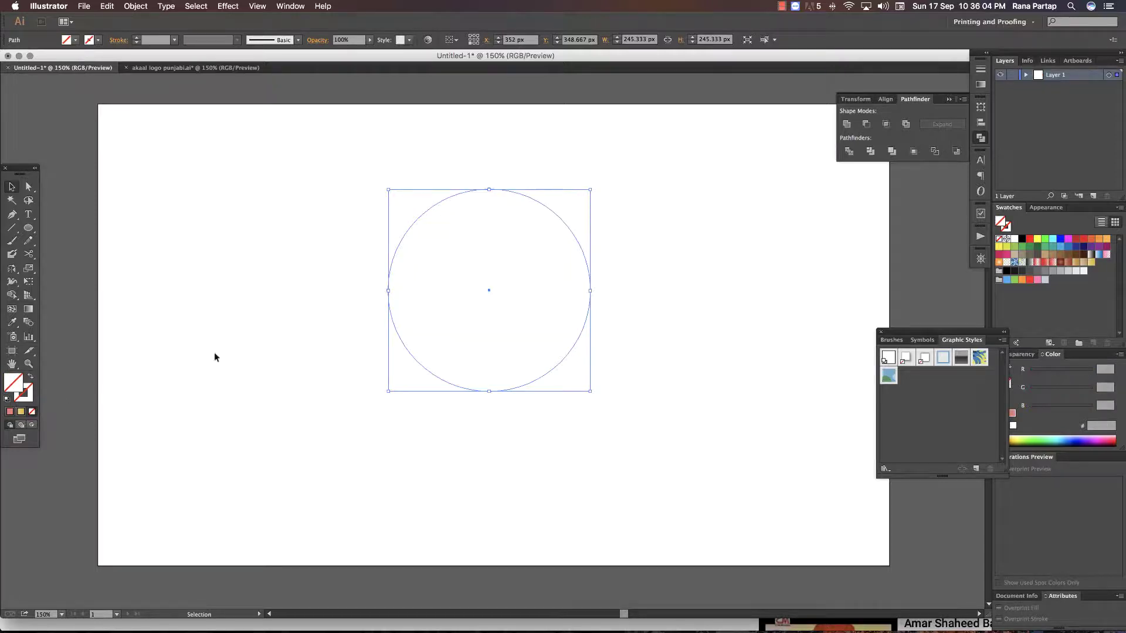
left_click(33, 401)
left_click(1022, 239)
left_click(640, 256)
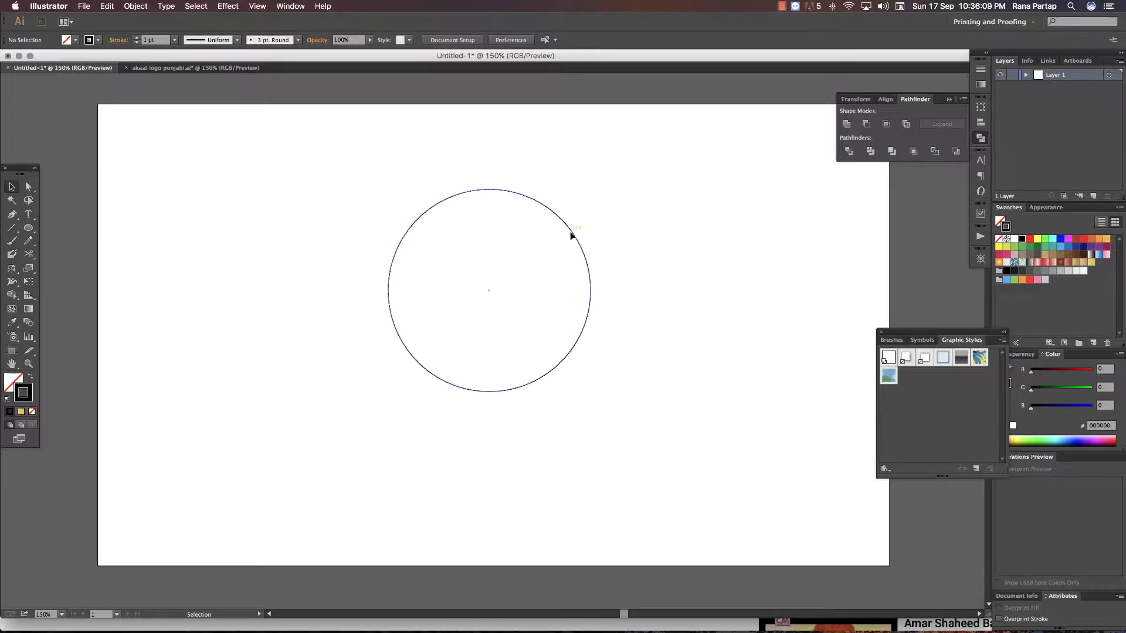
left_click_drag(573, 234, 584, 251)
Zoom to 200% on the circle and select it
key("z")
left_click(492, 294)
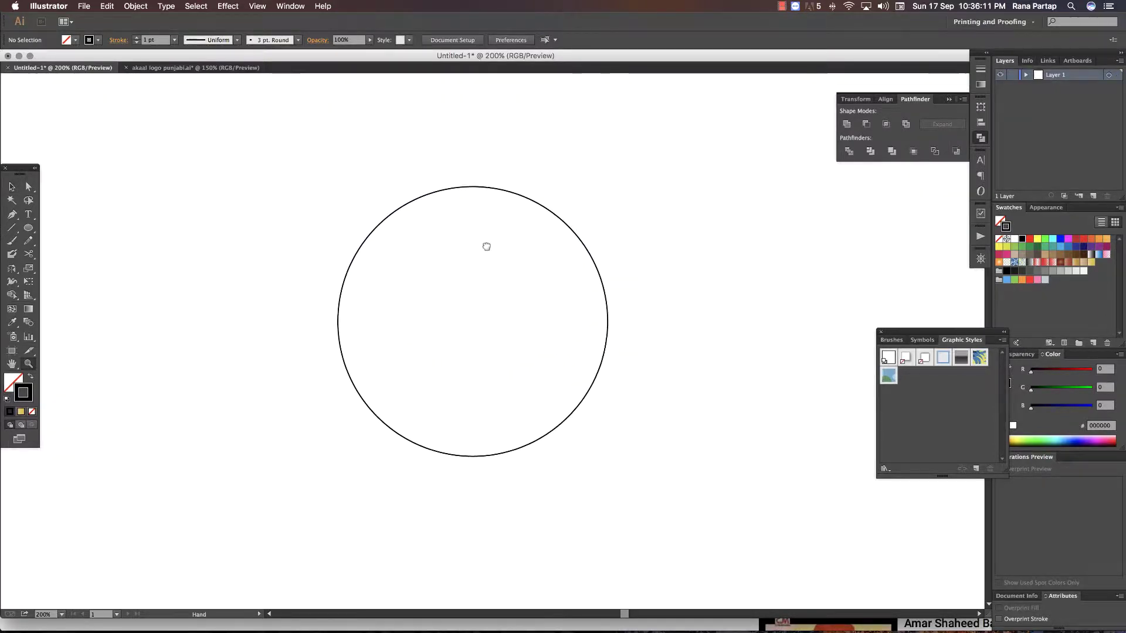
left_click(12, 187)
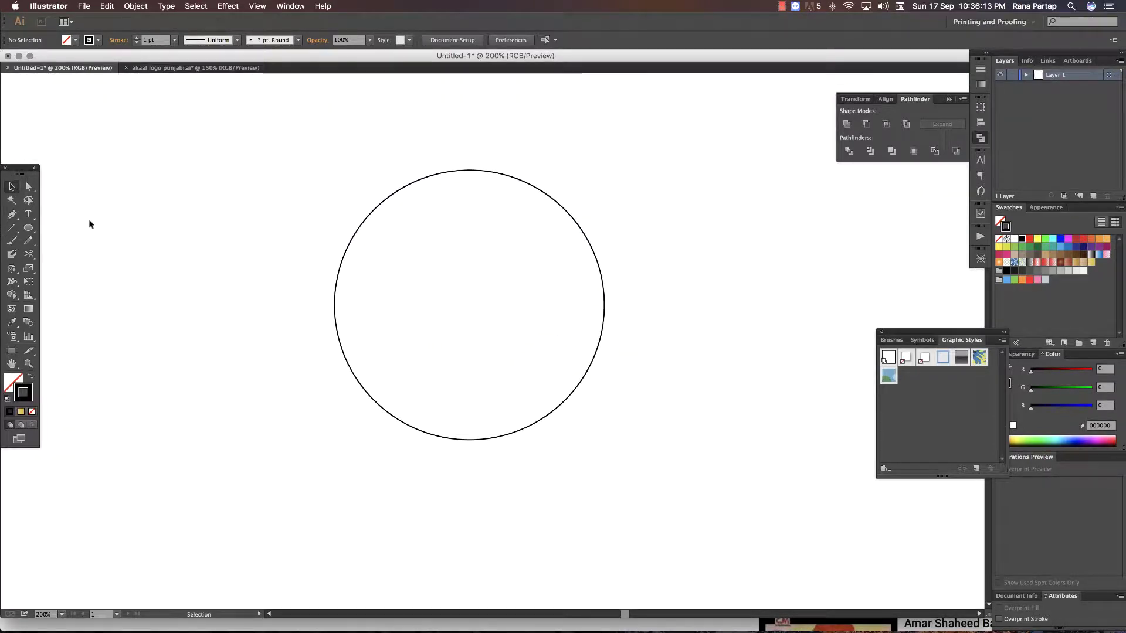
left_click(33, 231)
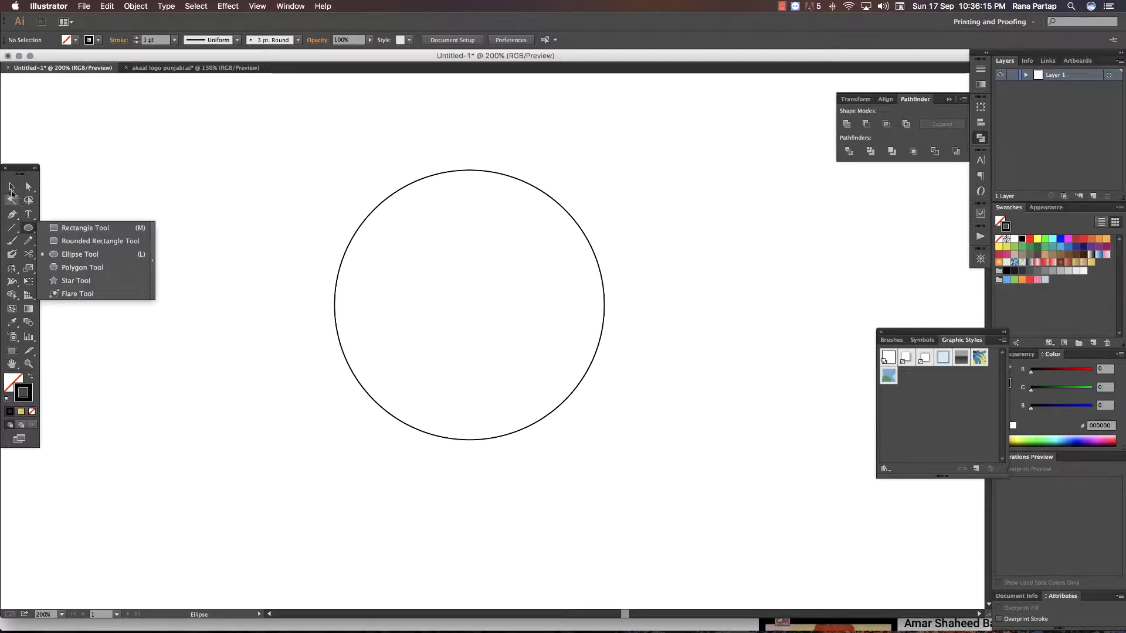
left_click(11, 187)
left_click(336, 288)
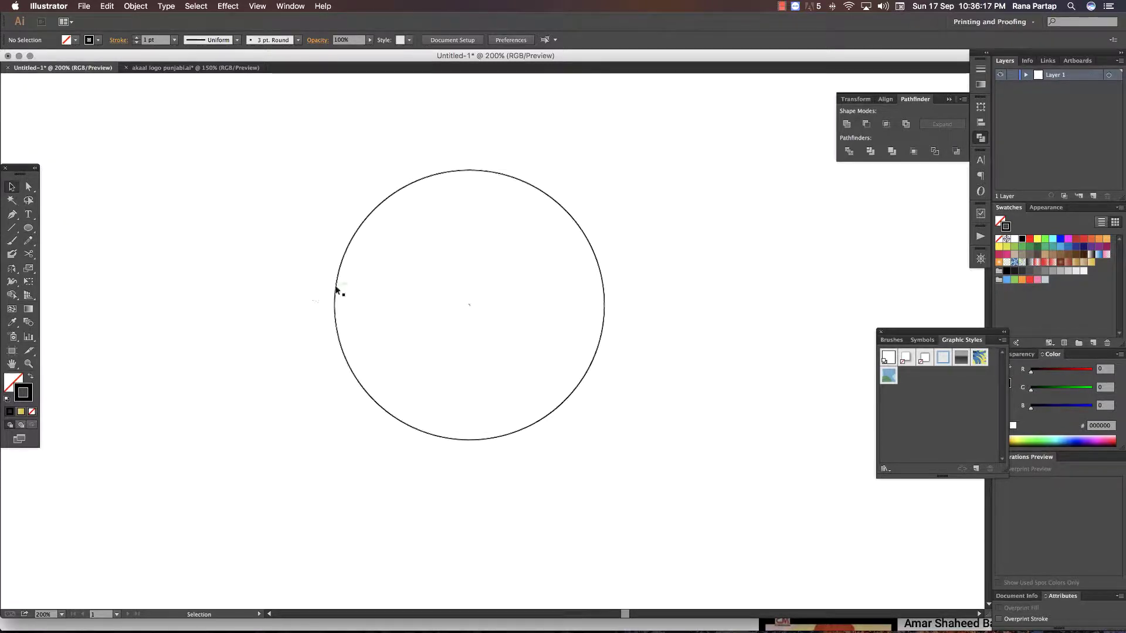
Cut the circle at its left and right points and drag the lower half down-right
left_click(28, 255)
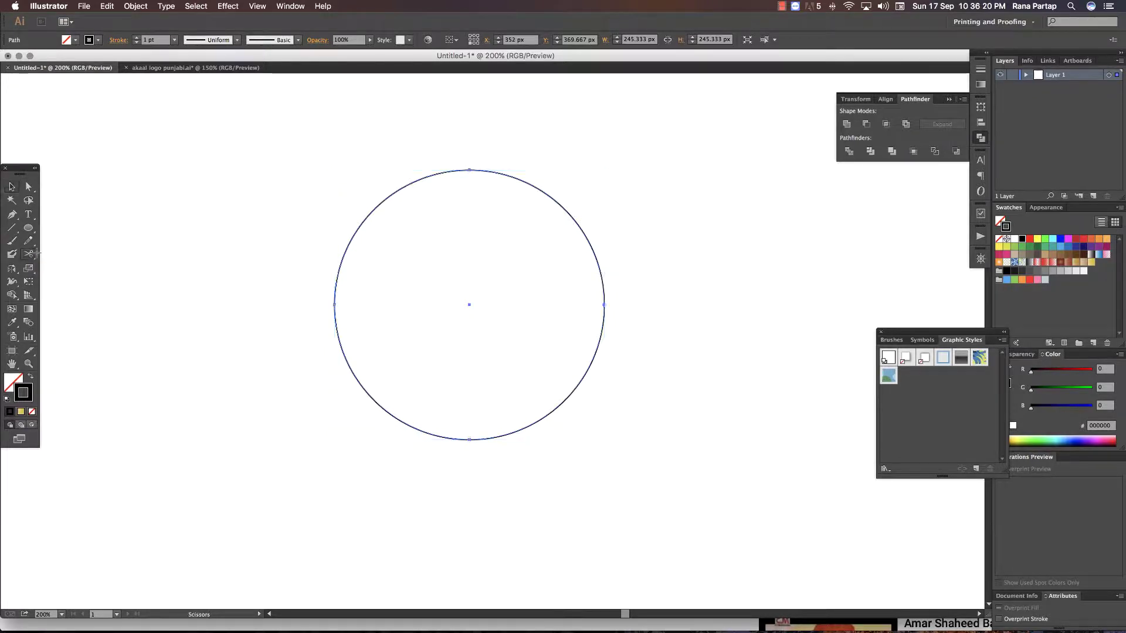
left_click(334, 304)
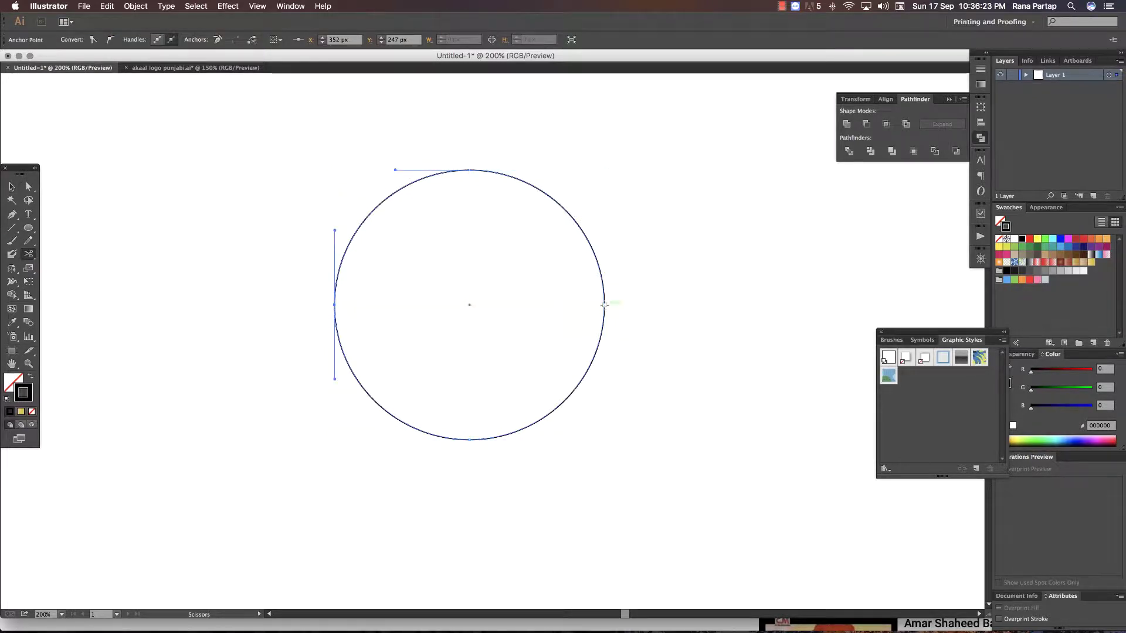
left_click(604, 304)
left_click(12, 186)
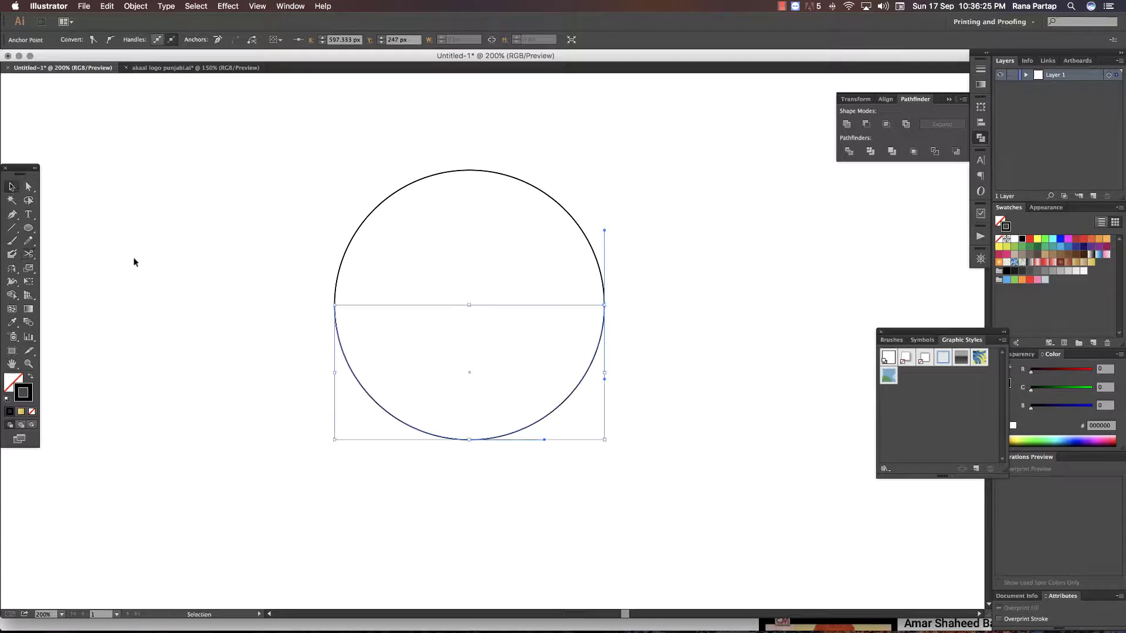
left_click(133, 259)
left_click_drag(339, 337, 414, 377)
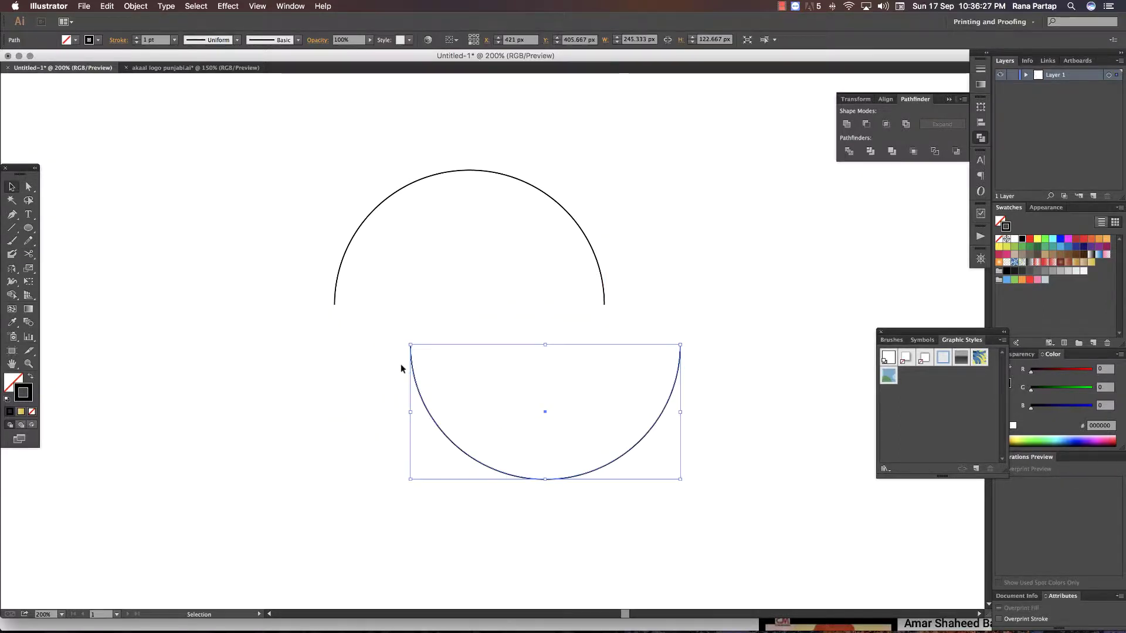
Duplicate the upper arc to the right so the copy overlaps the original, with both selected
left_click(347, 249)
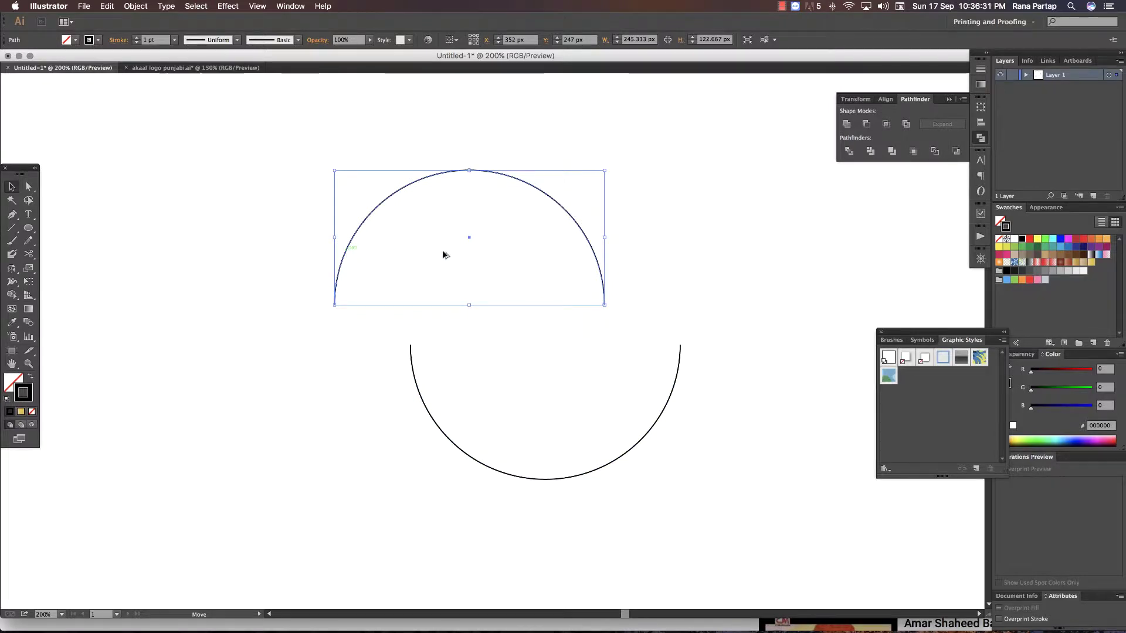
left_click_drag(444, 253, 572, 251)
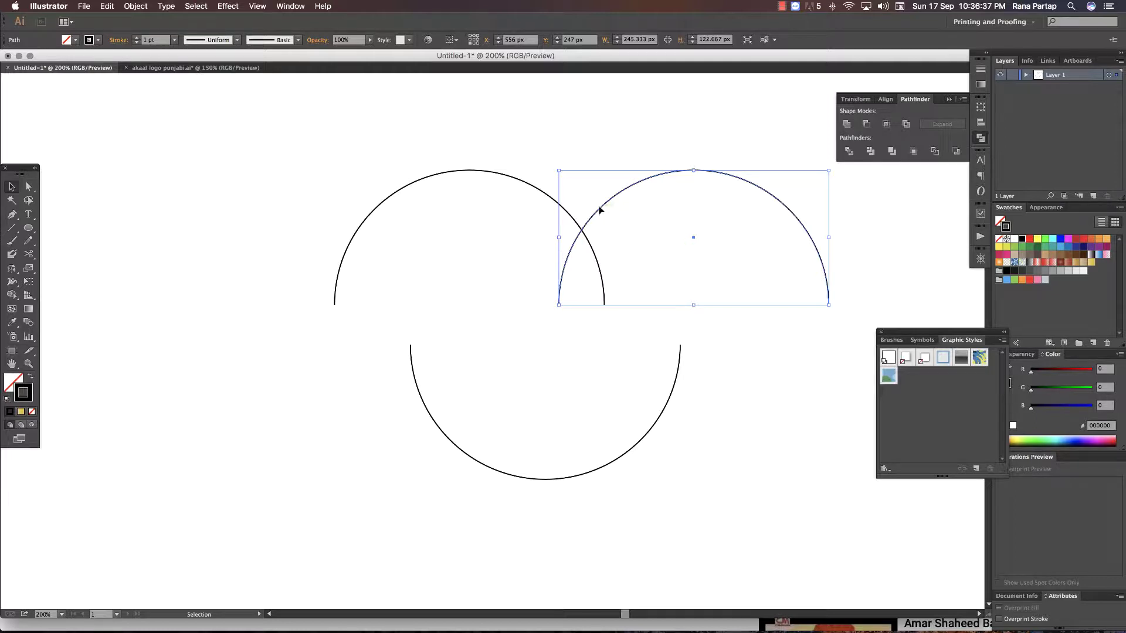
left_click_drag(599, 209, 612, 209)
left_click(544, 197, "shift")
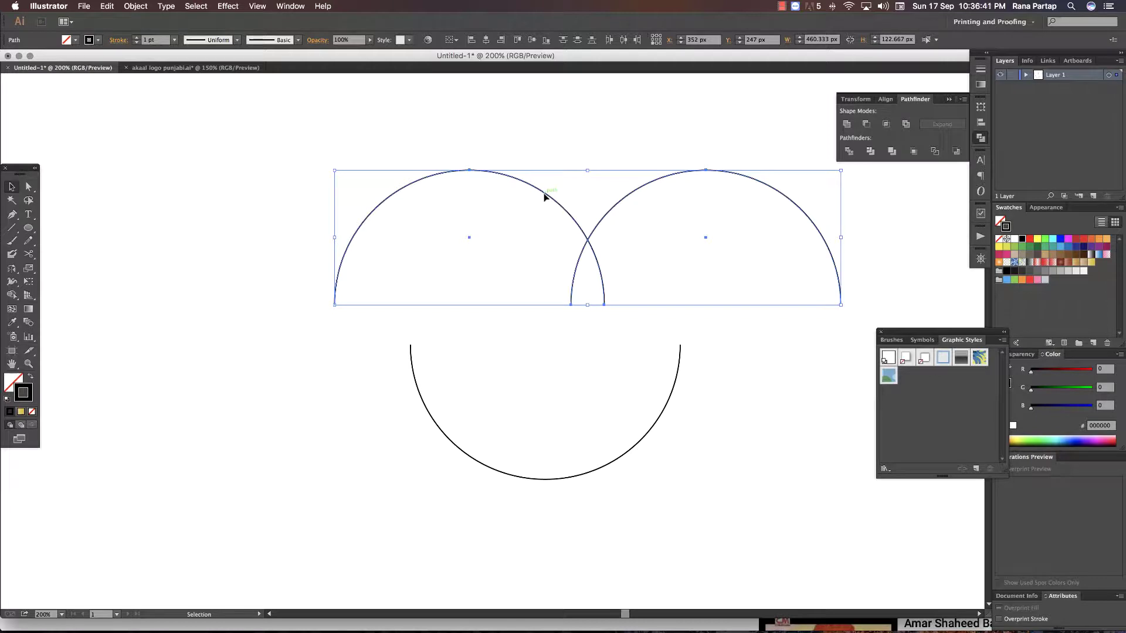
Use Shape Builder to remove the segments below the crossing and the whole right arc
left_click(12, 295)
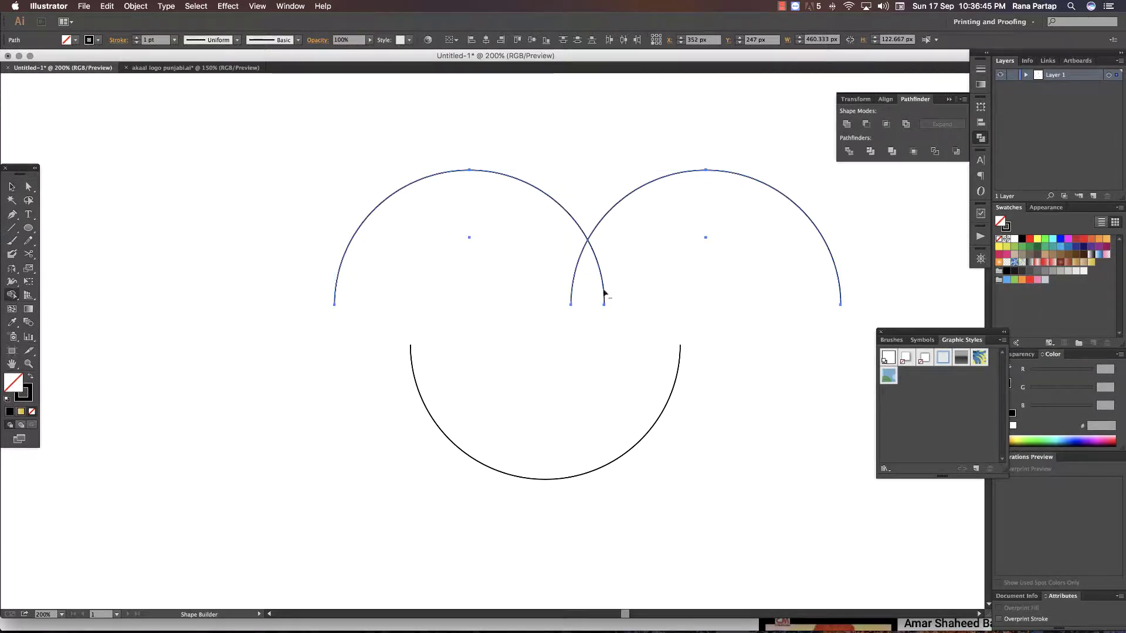
left_click_drag(604, 293, 634, 283)
left_click_drag(660, 145, 679, 233)
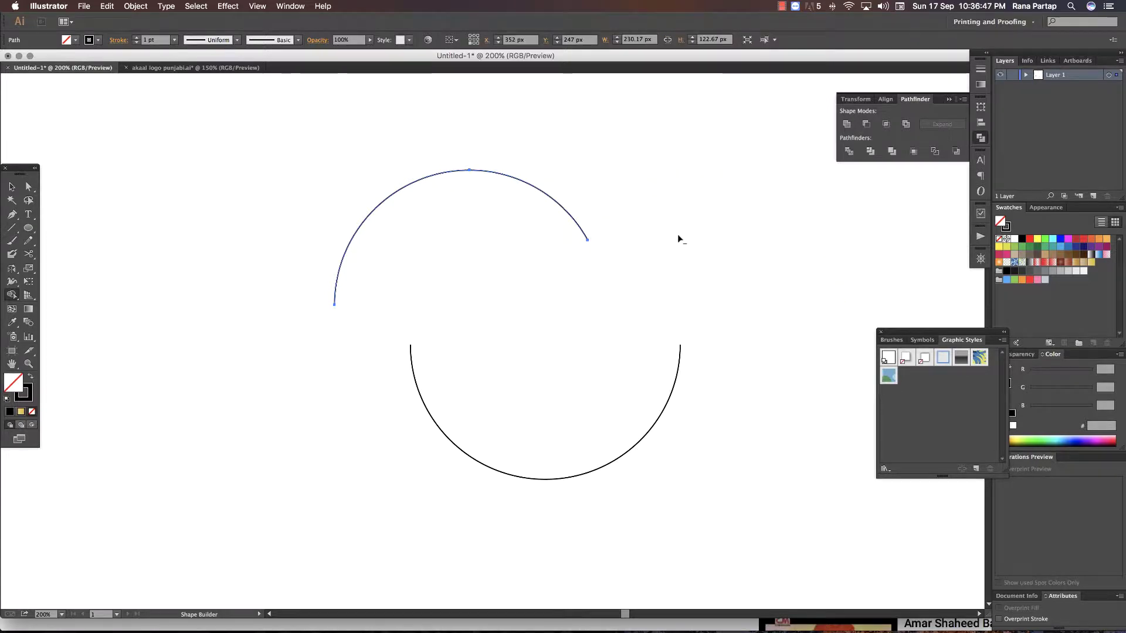
left_click(12, 186)
left_click(472, 458)
Delete the lower half-arc and draw a straight line from the arc's left end toward the artboard bottom
key("Delete")
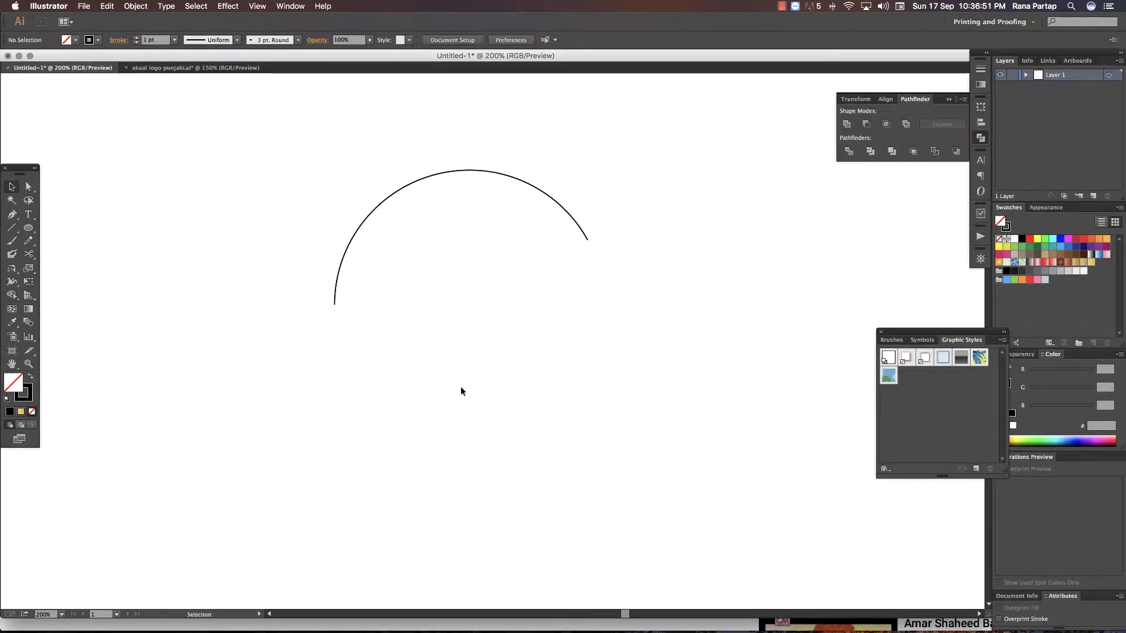
key("ctrl+minus")
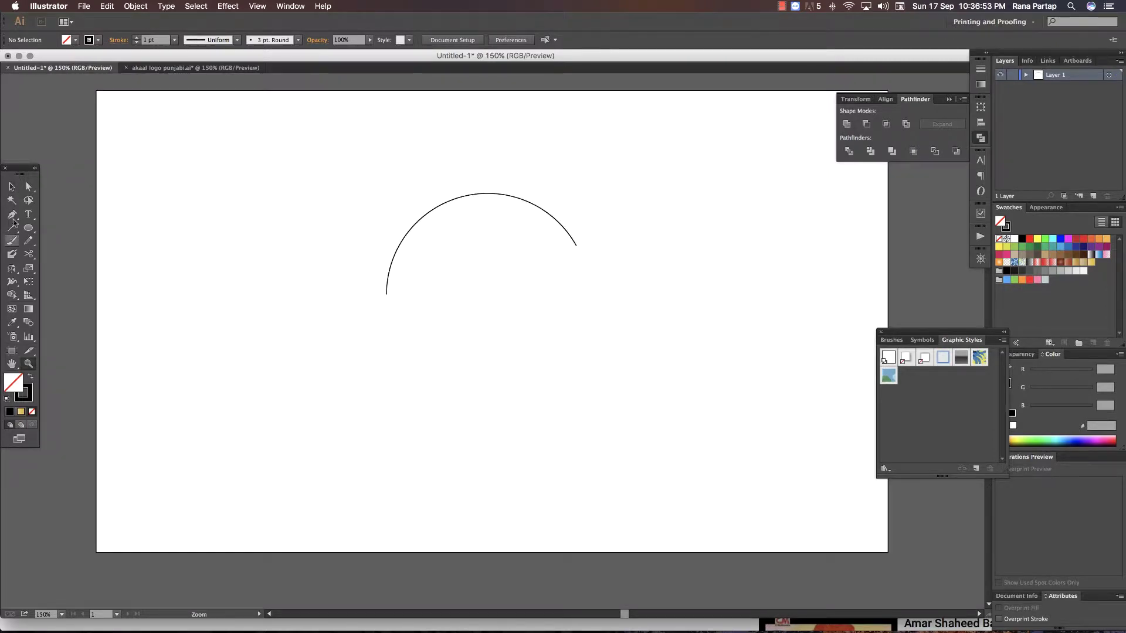
key("ctrl+plus")
key("p")
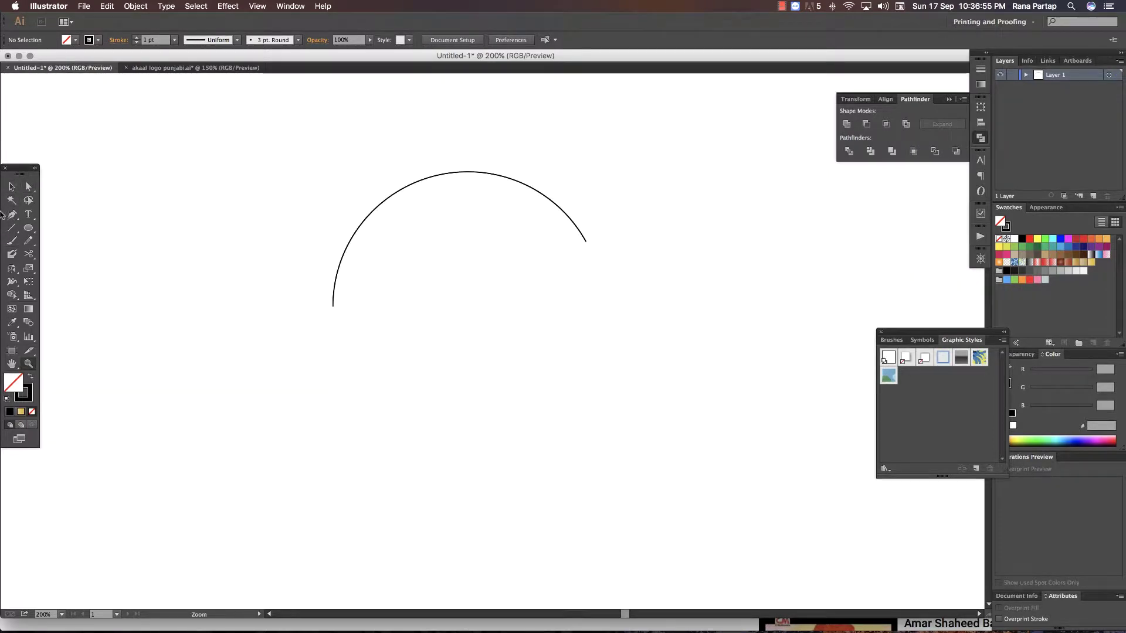
key("ctrl+minus")
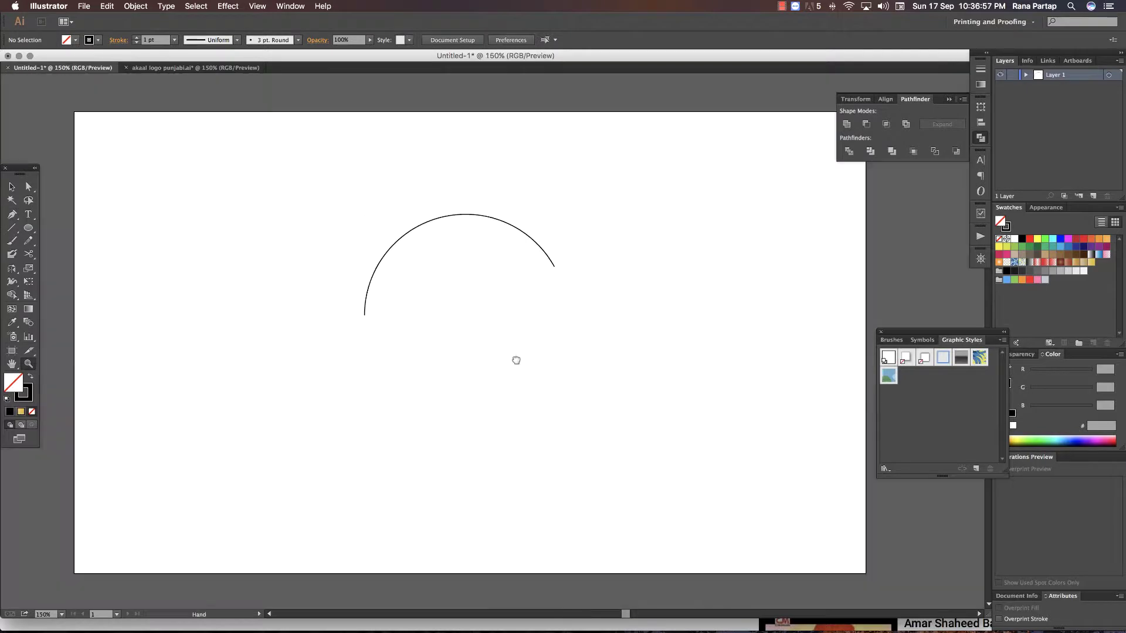
left_click(18, 217)
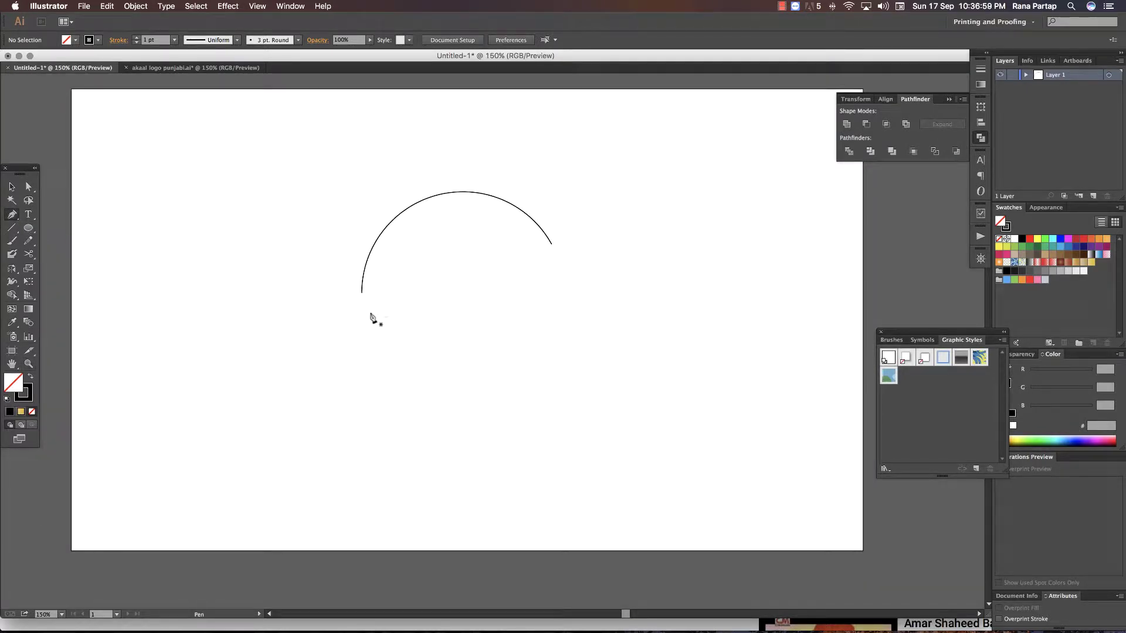
left_click(361, 303)
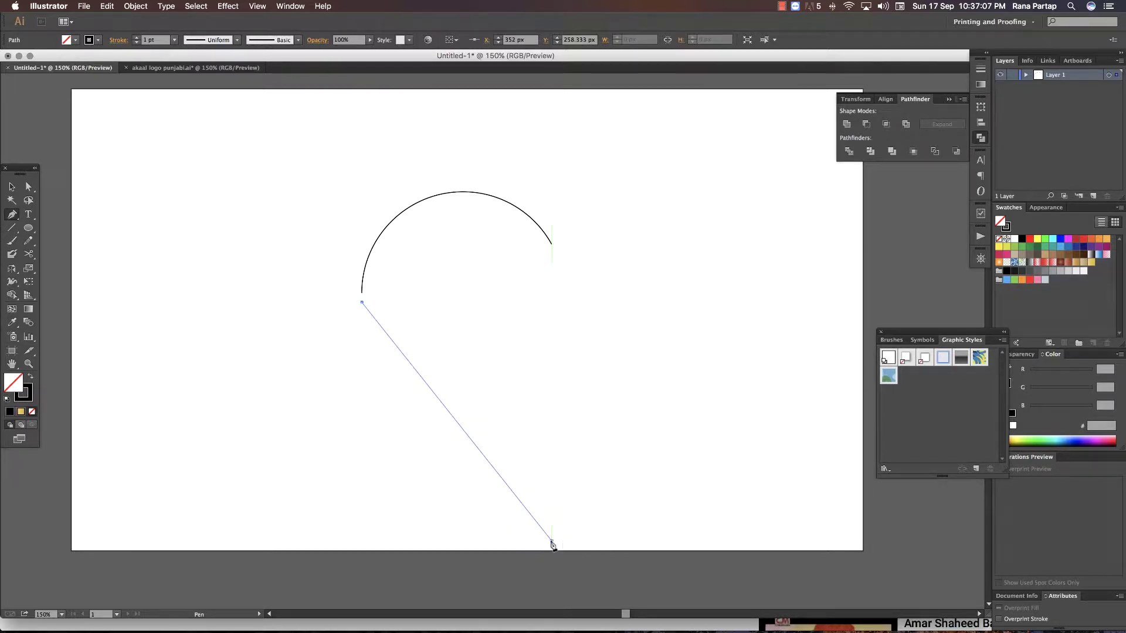
left_click(551, 540)
left_click(11, 188)
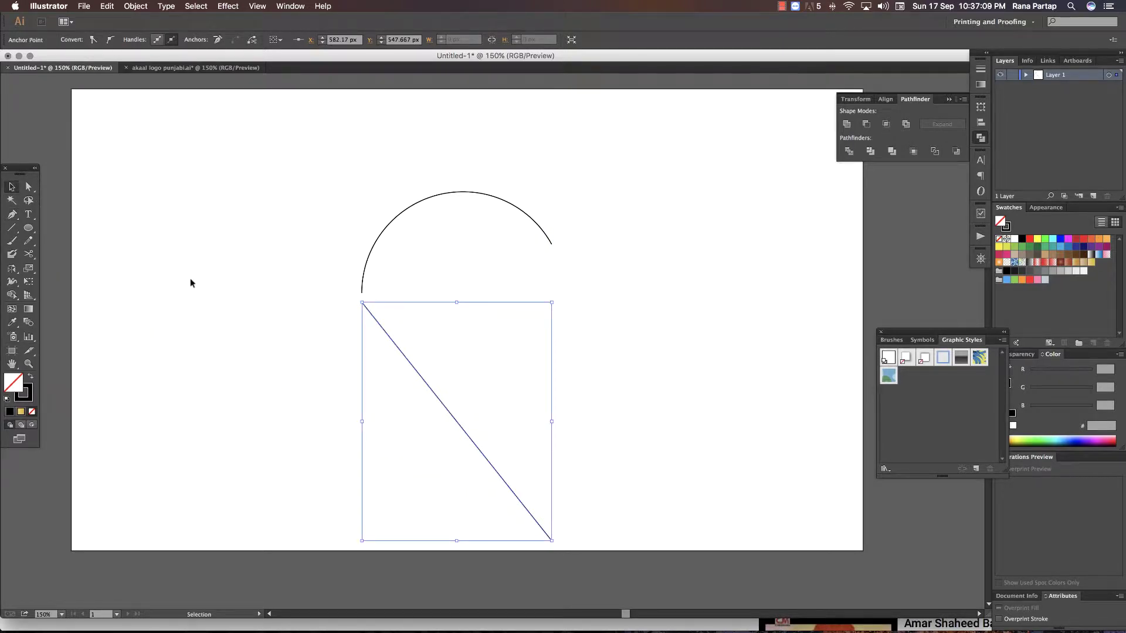
left_click(196, 275)
Scale the arc and line down together and zoom in on them
left_click(389, 340)
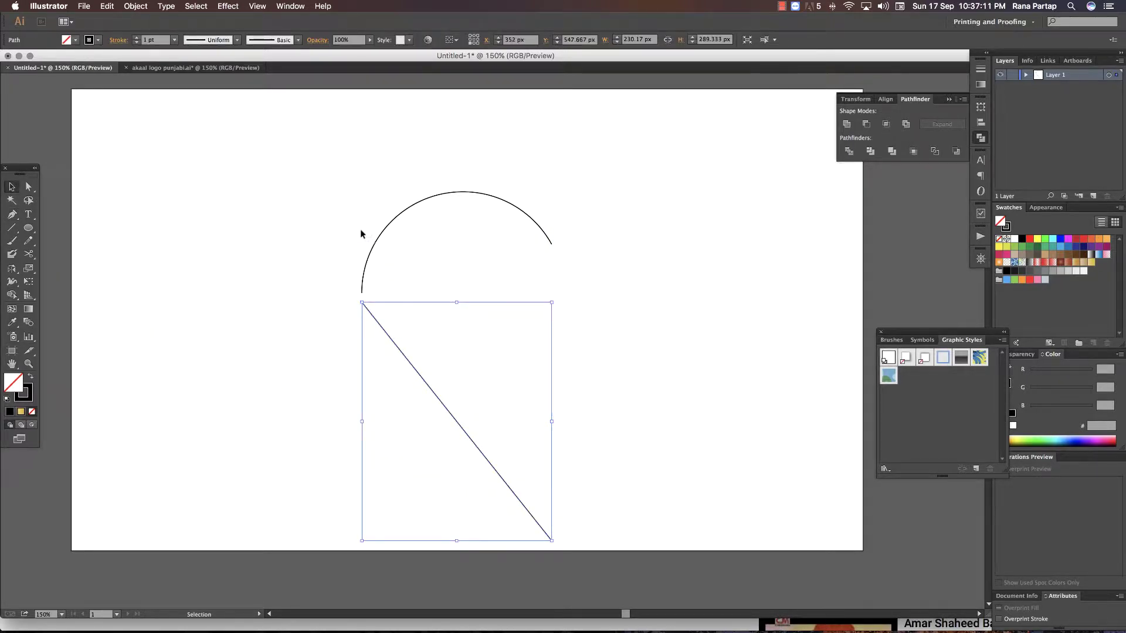
left_click_drag(426, 327, 473, 197)
left_click(537, 530, "shift")
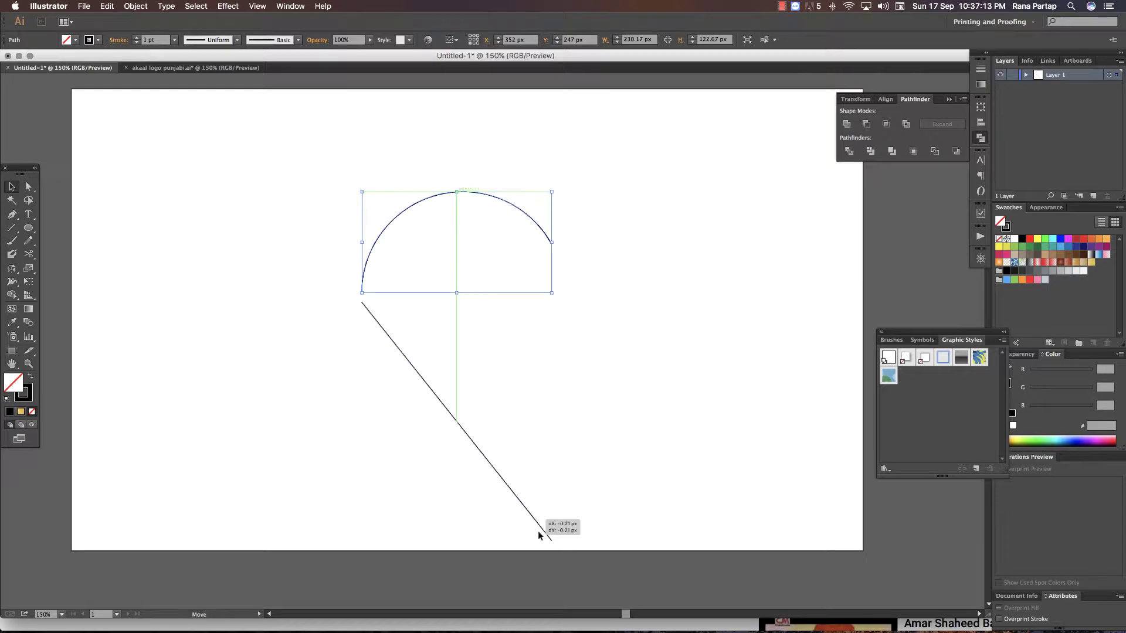
mouse_move(551, 539)
left_mouse_down()
mouse_move(494, 479)
mouse_move(467, 368)
left_mouse_up()
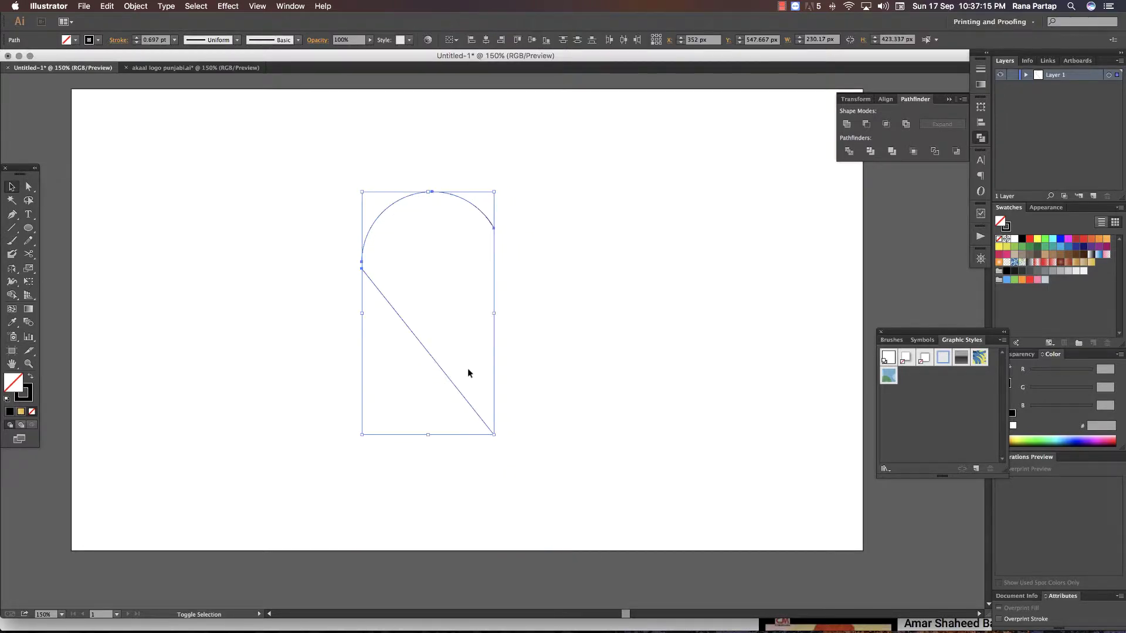
left_click(321, 178)
key("z")
left_click_drag(324, 180, 596, 469)
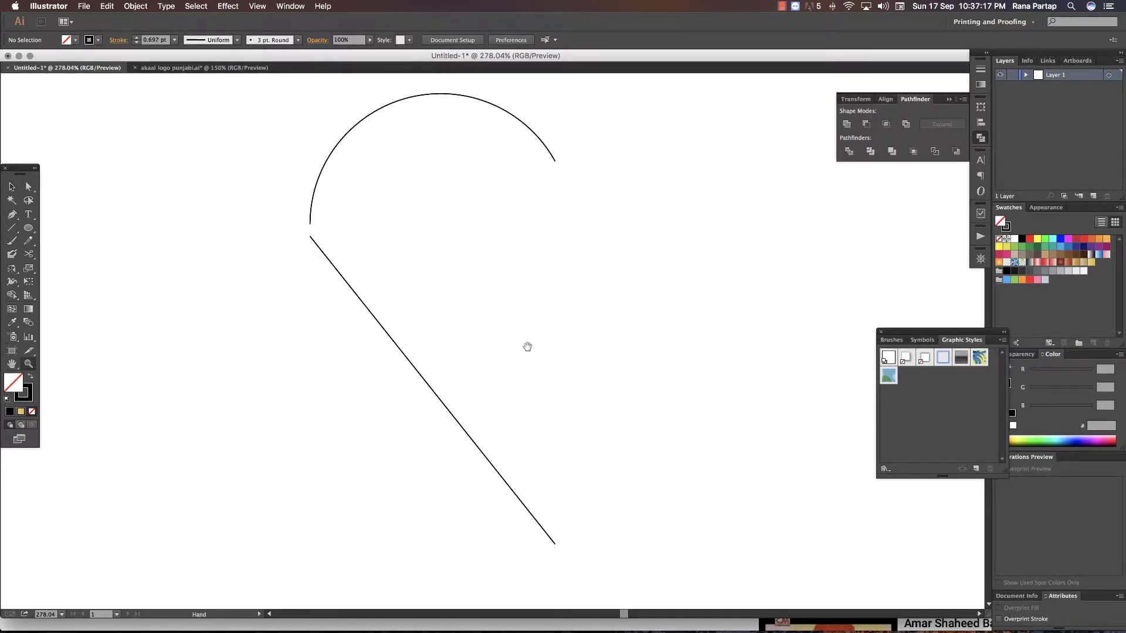
left_click(11, 188)
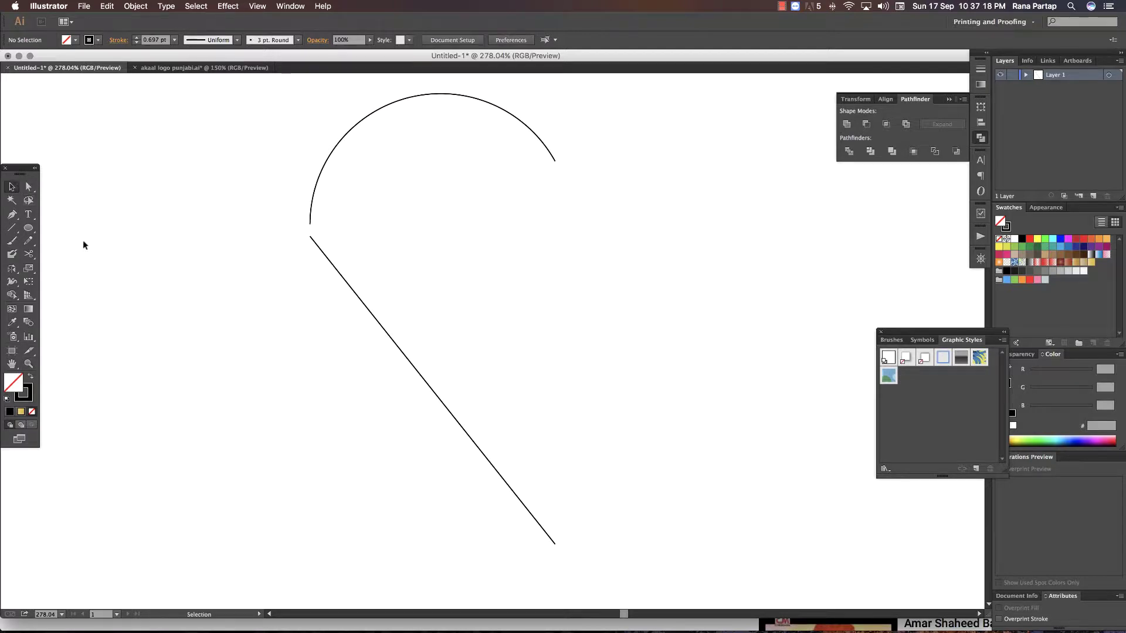
Bend the straight line into a curve with the Anchor Point tool and move it up to meet the arc
left_click(13, 215)
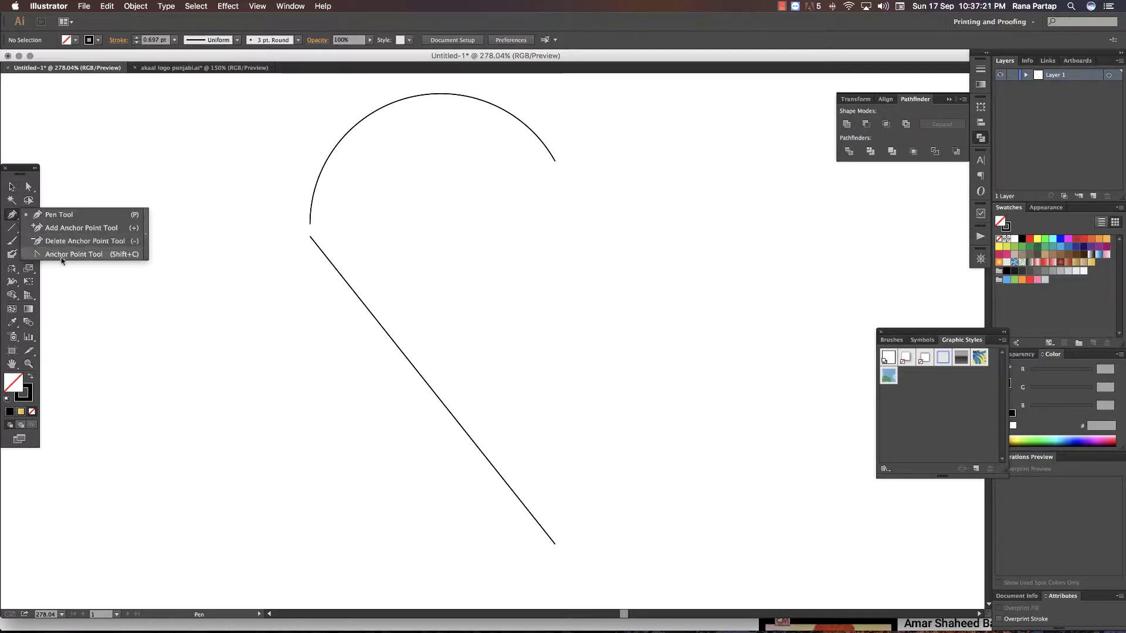
left_click_drag(18, 220, 64, 255)
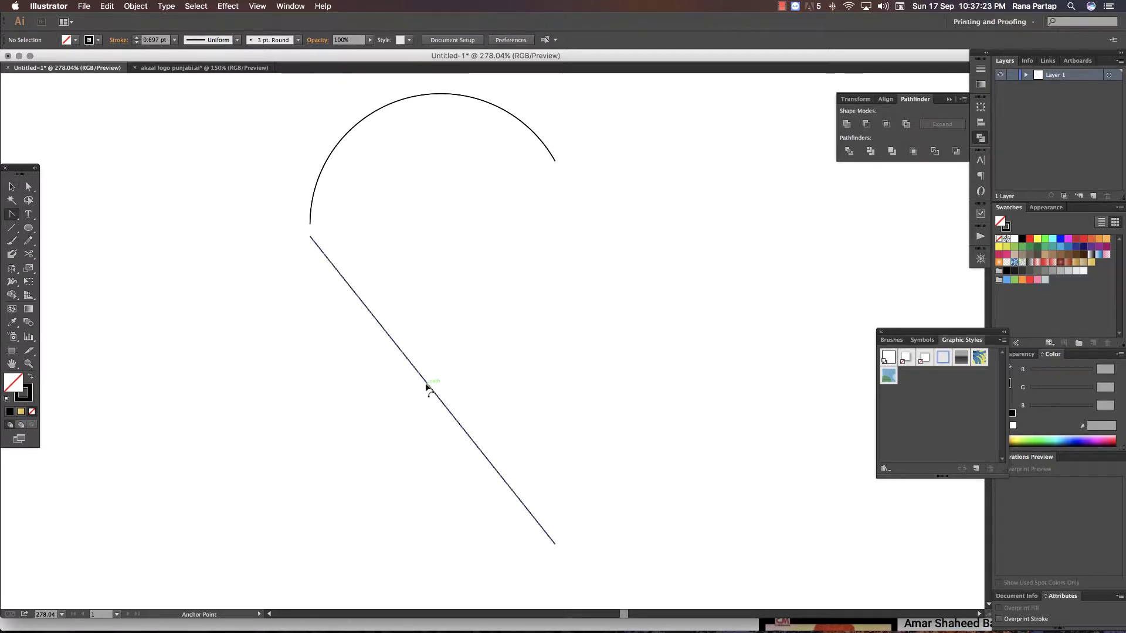
left_click_drag(427, 387, 381, 381)
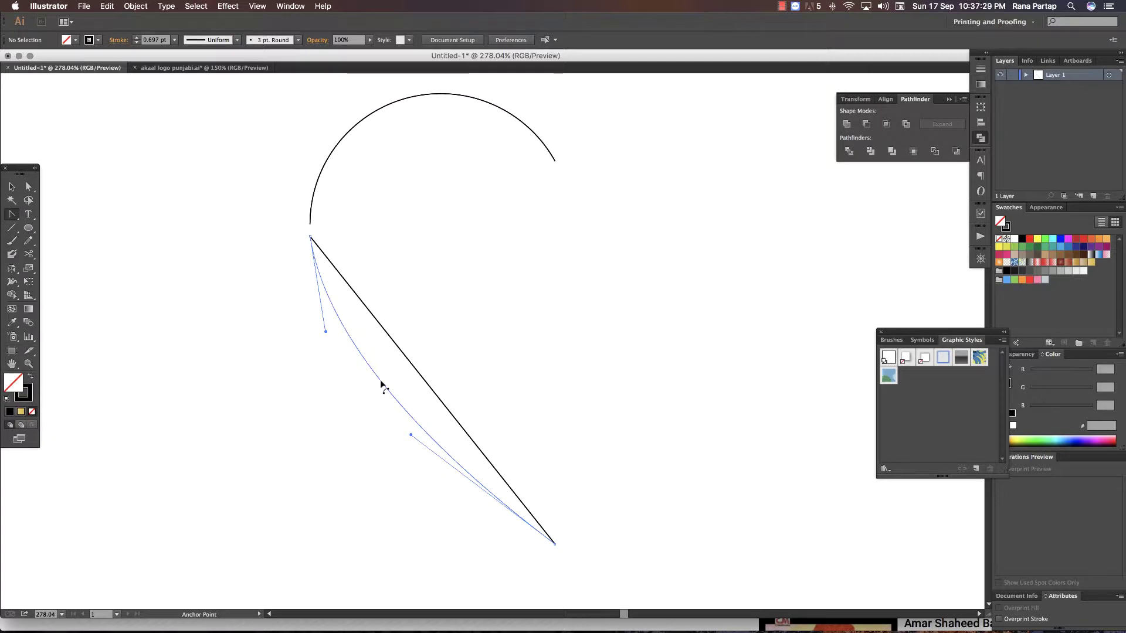
left_click_drag(381, 385, 382, 382)
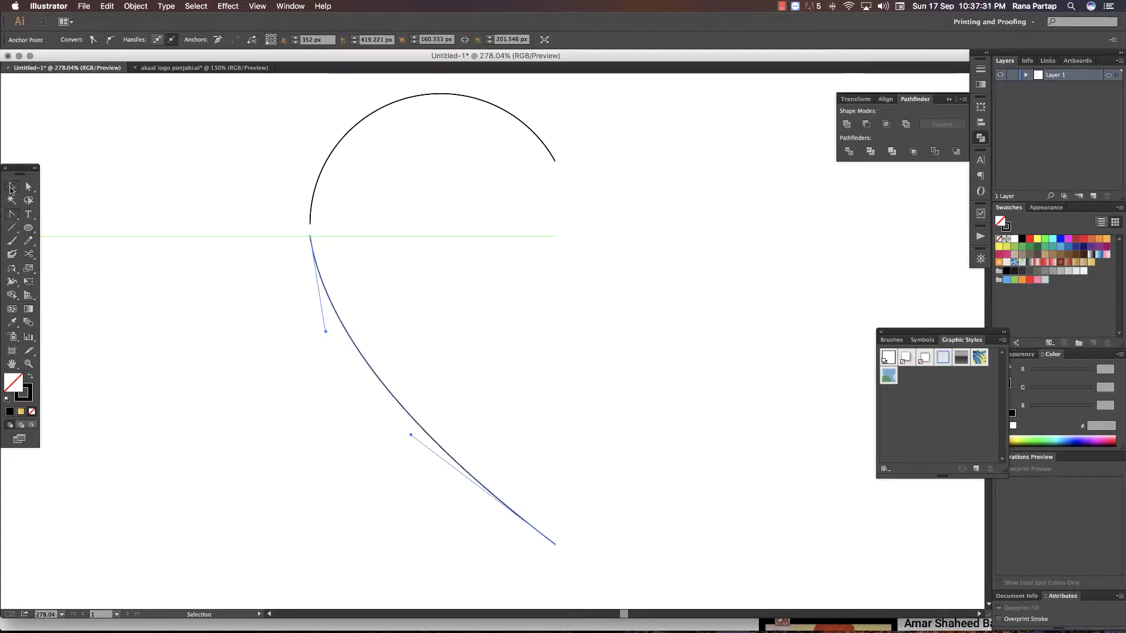
key("v")
left_click(318, 319)
left_click_drag(338, 319, 332, 301)
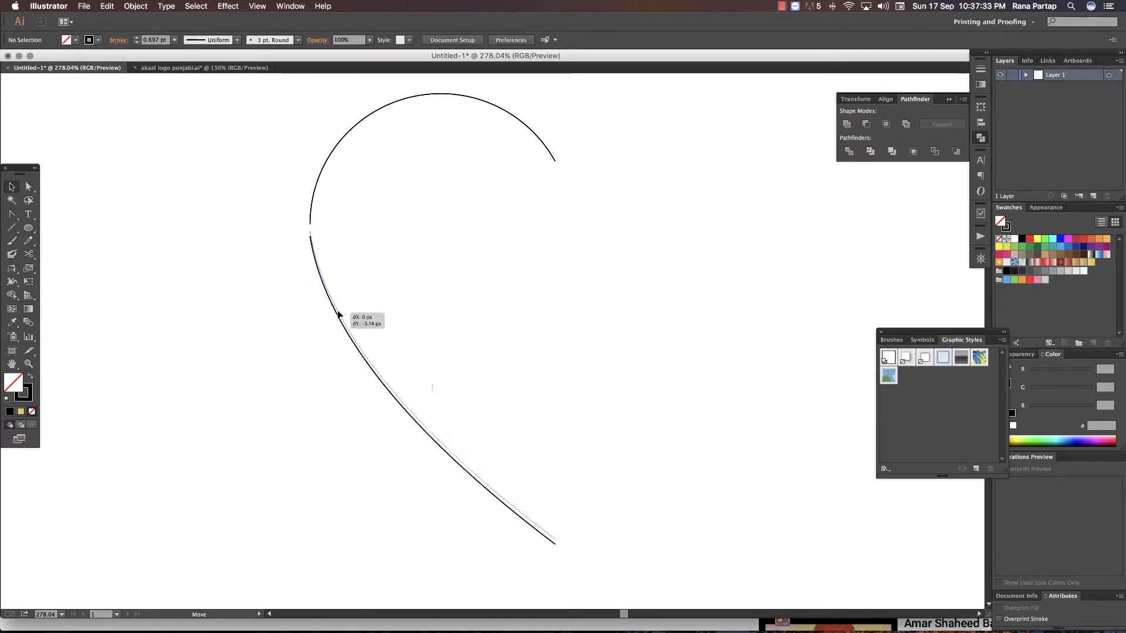
Join the arc and the lower curve into one path
left_click_drag(302, 213, 336, 246)
right_click(307, 221)
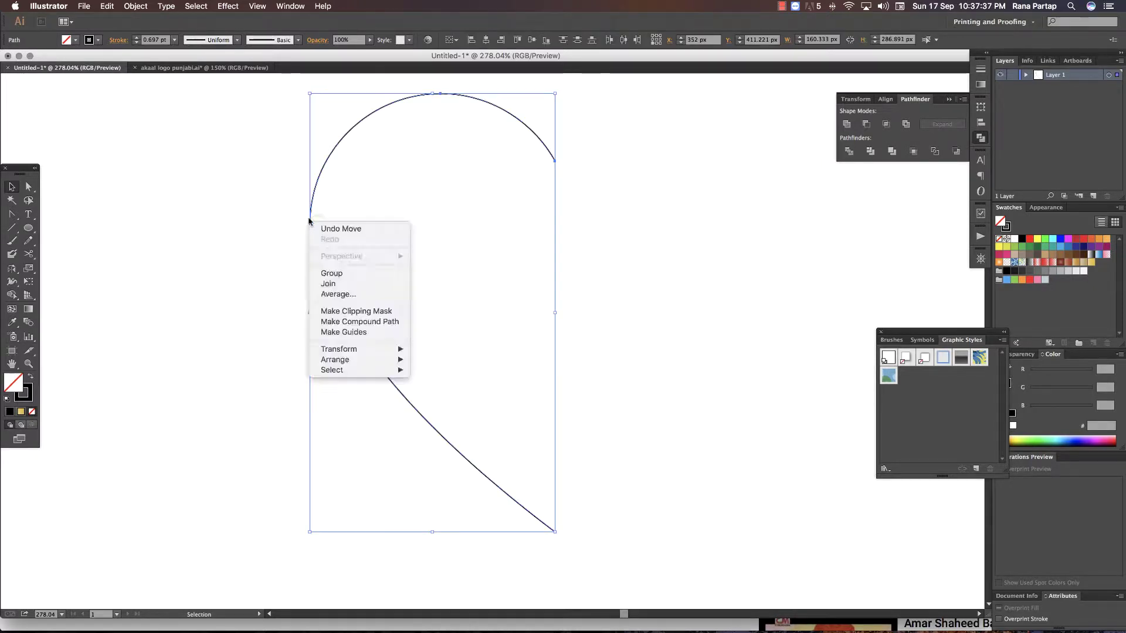
left_click(328, 284)
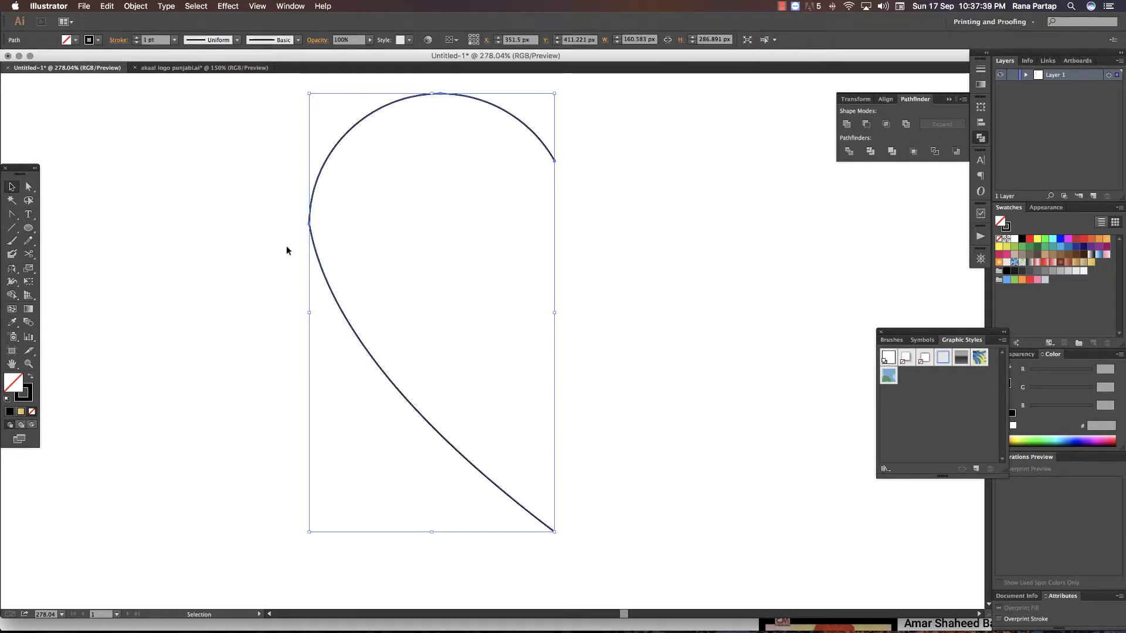
left_click(288, 243)
left_click(312, 226)
Adjust the left anchor's handle with Direct Selection to smooth the join
left_click(29, 186)
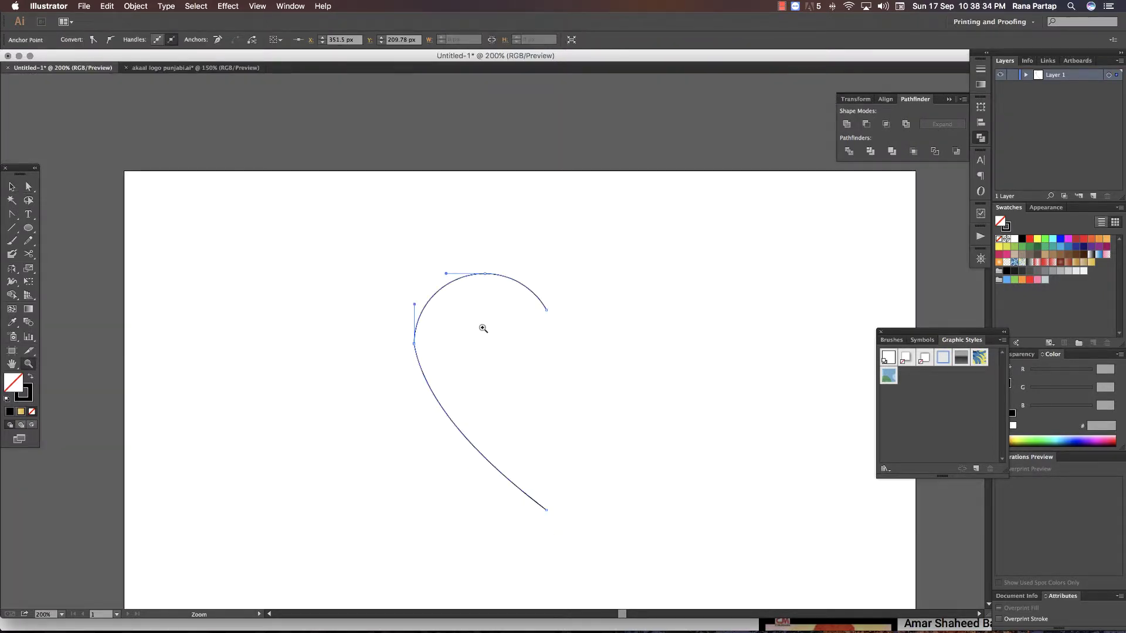
left_click(483, 328)
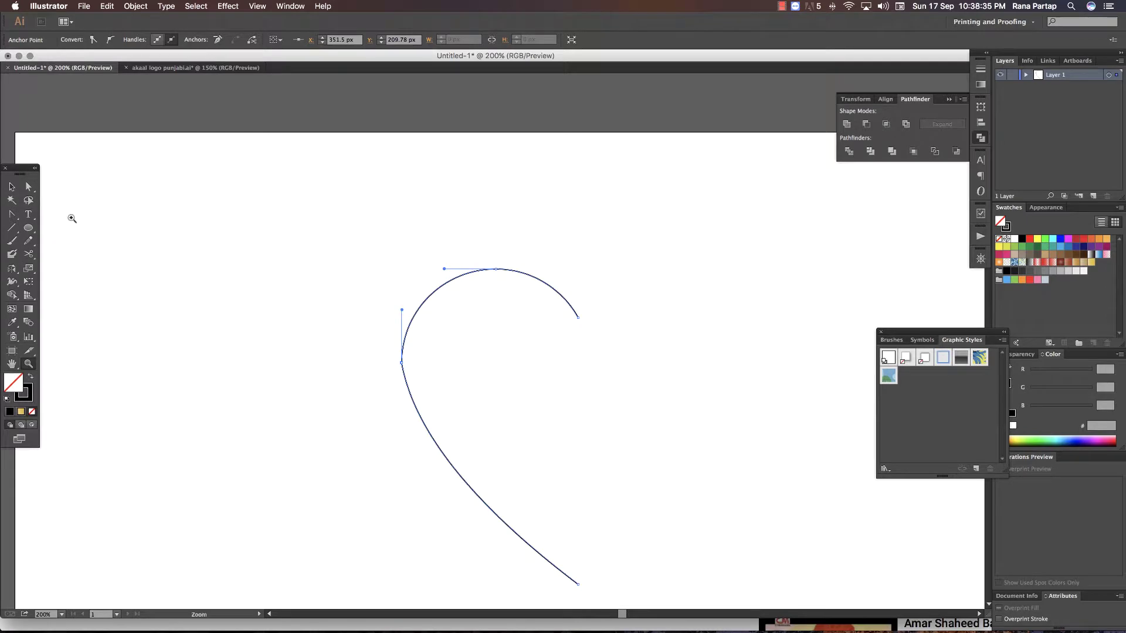
left_click(30, 187)
left_click_drag(402, 310, 397, 318)
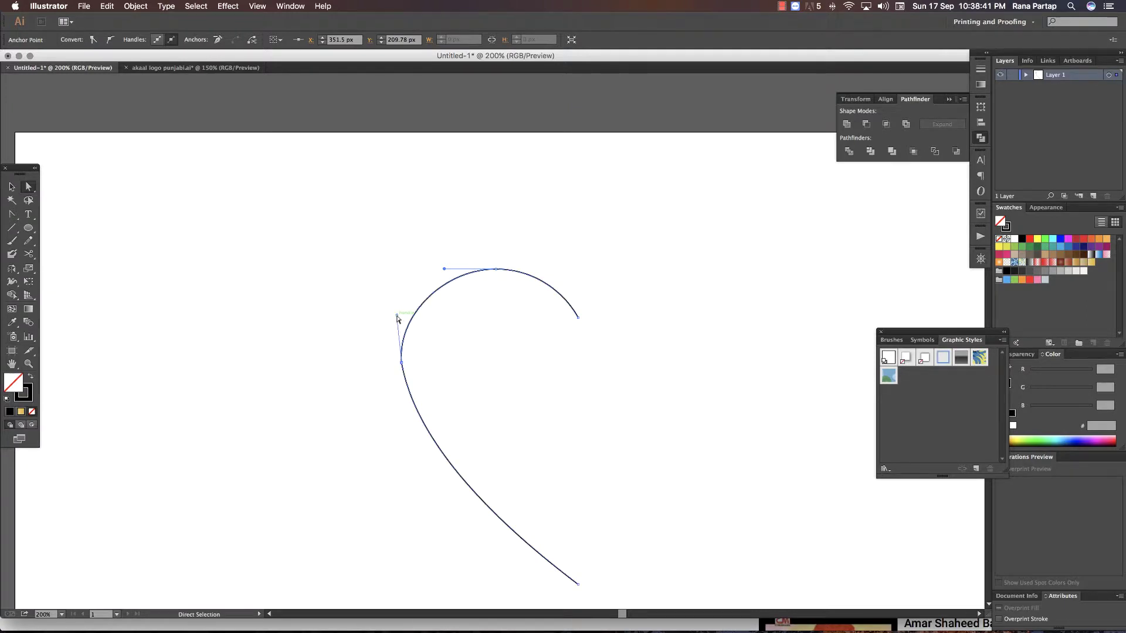
left_click(369, 357)
key("z")
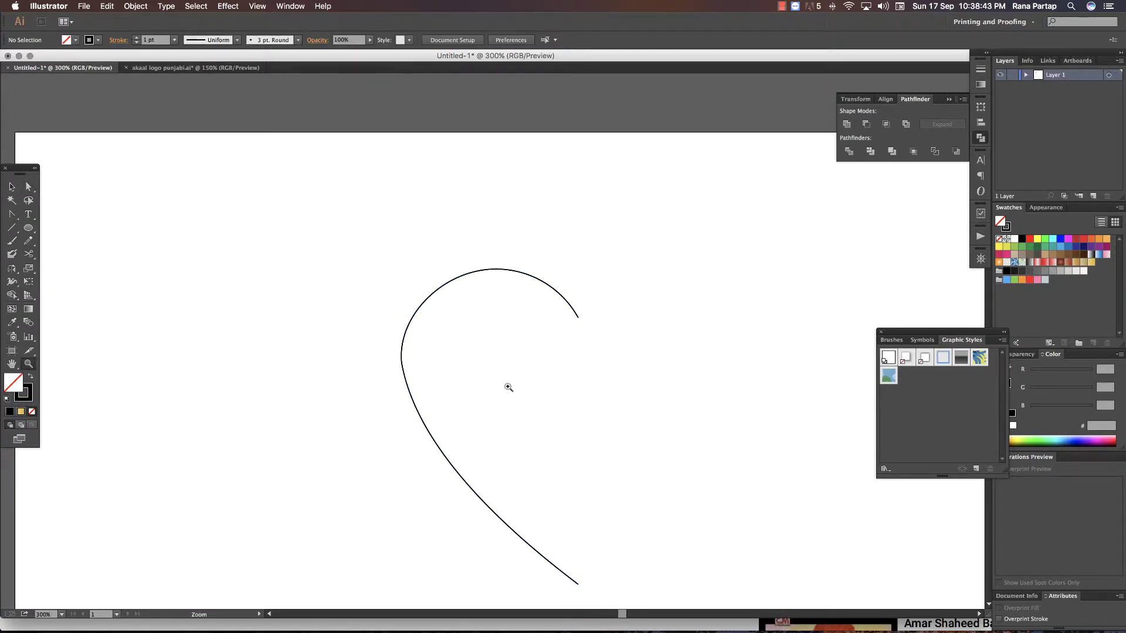
left_click(509, 387)
scroll(498, 308, "down", 3)
scroll(499, 304, "down", 2)
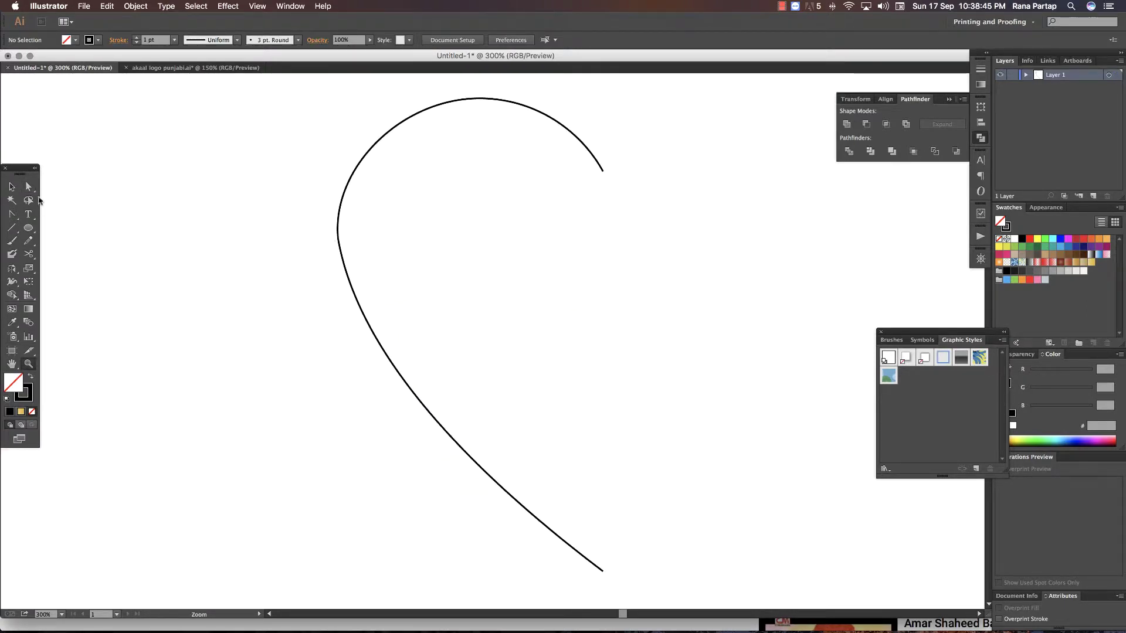
Refine the left anchor's handle further and select the whole half-heart path
left_click(28, 187)
left_click(337, 239)
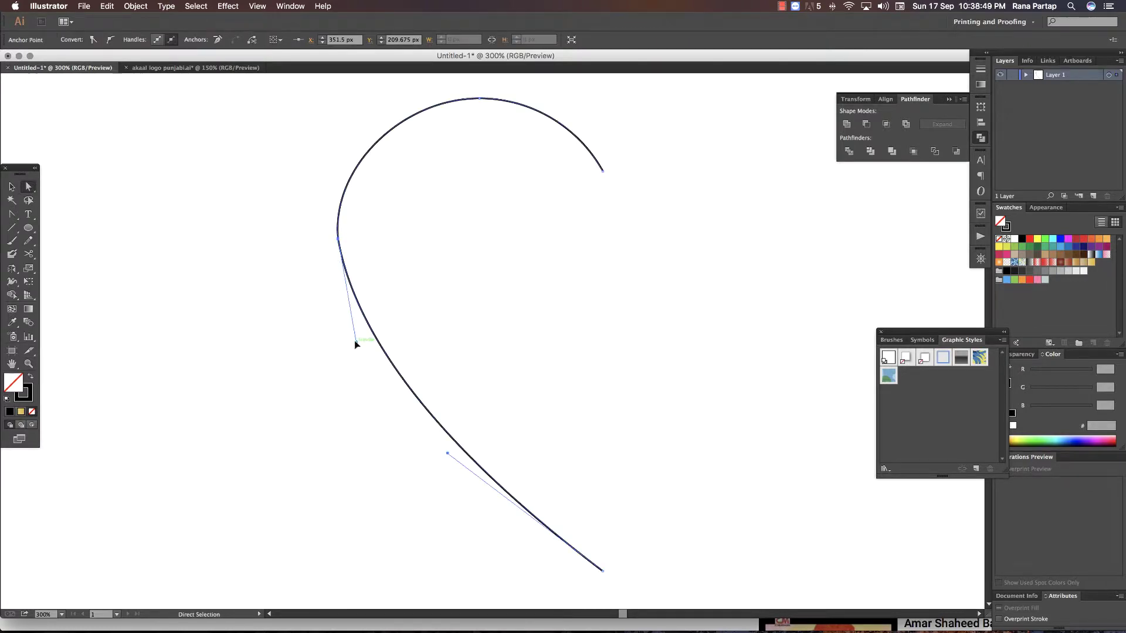
left_click_drag(355, 341, 347, 332)
left_click(310, 343)
key("z")
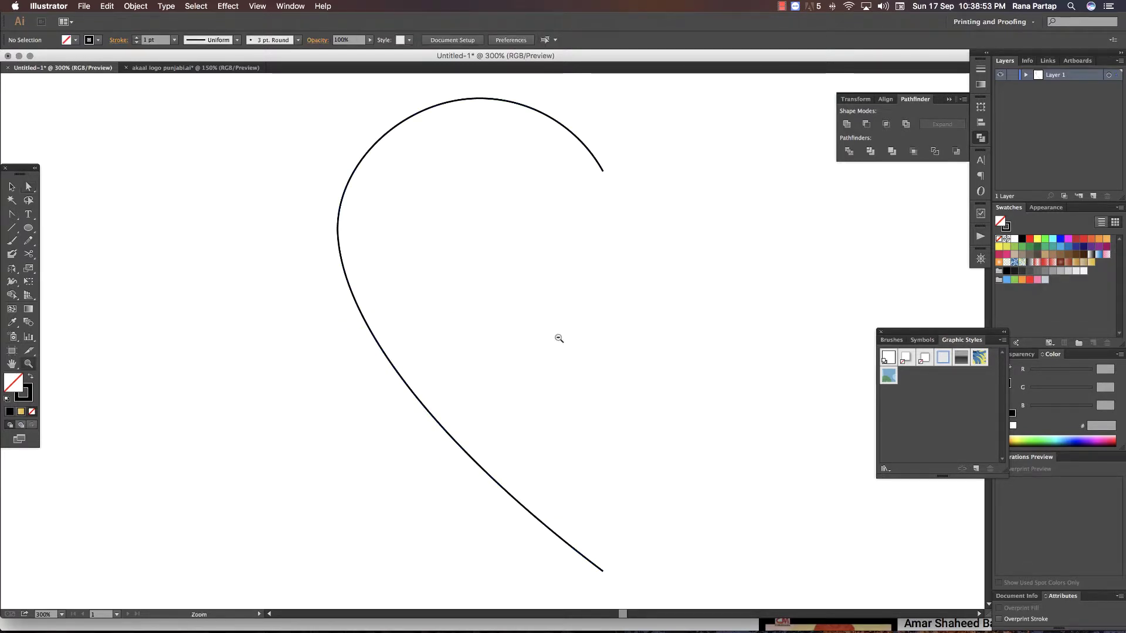
left_click(569, 356, "alt")
left_click(12, 186)
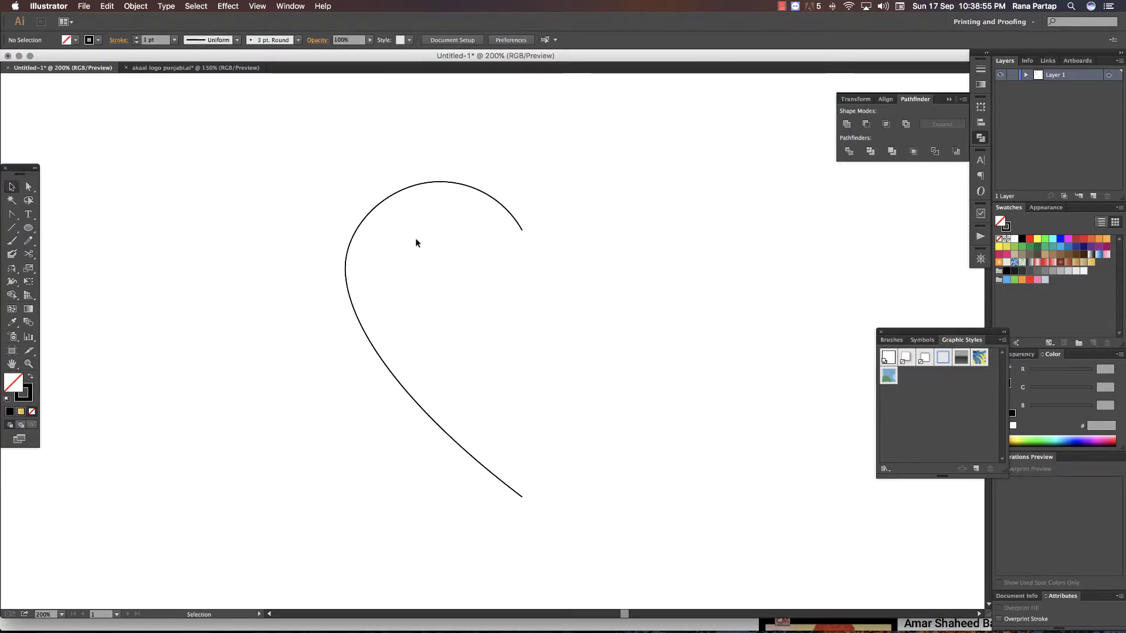
left_click_drag(324, 171, 509, 381)
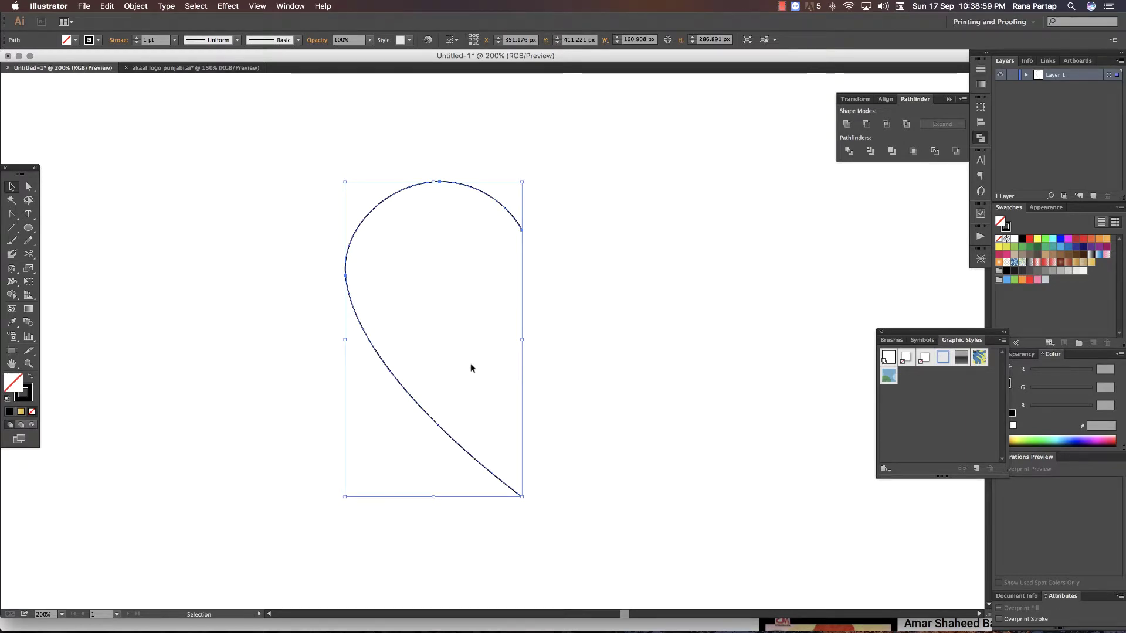
Close the half-heart path with a straight segment from its top-right end to the bottom point
left_click(12, 215)
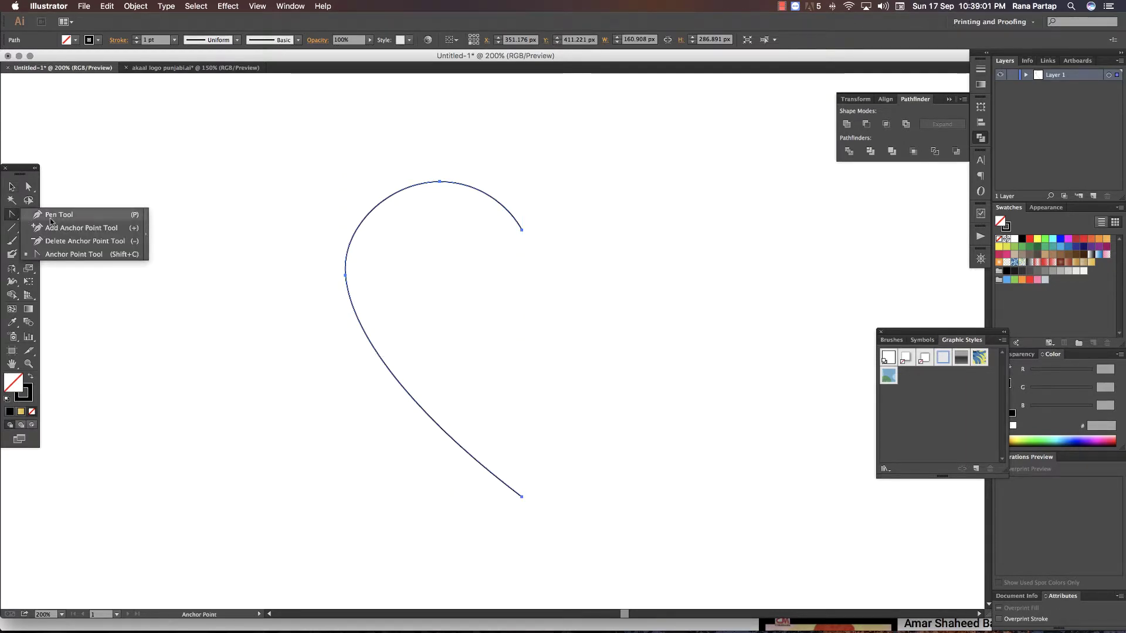
left_click(522, 231)
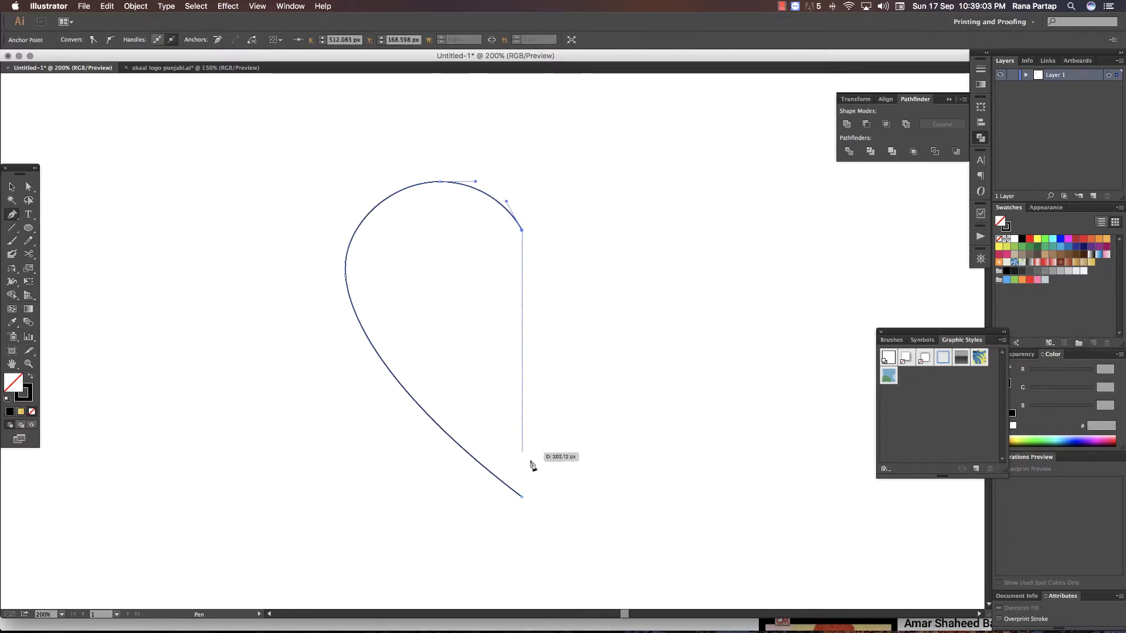
left_click(523, 499)
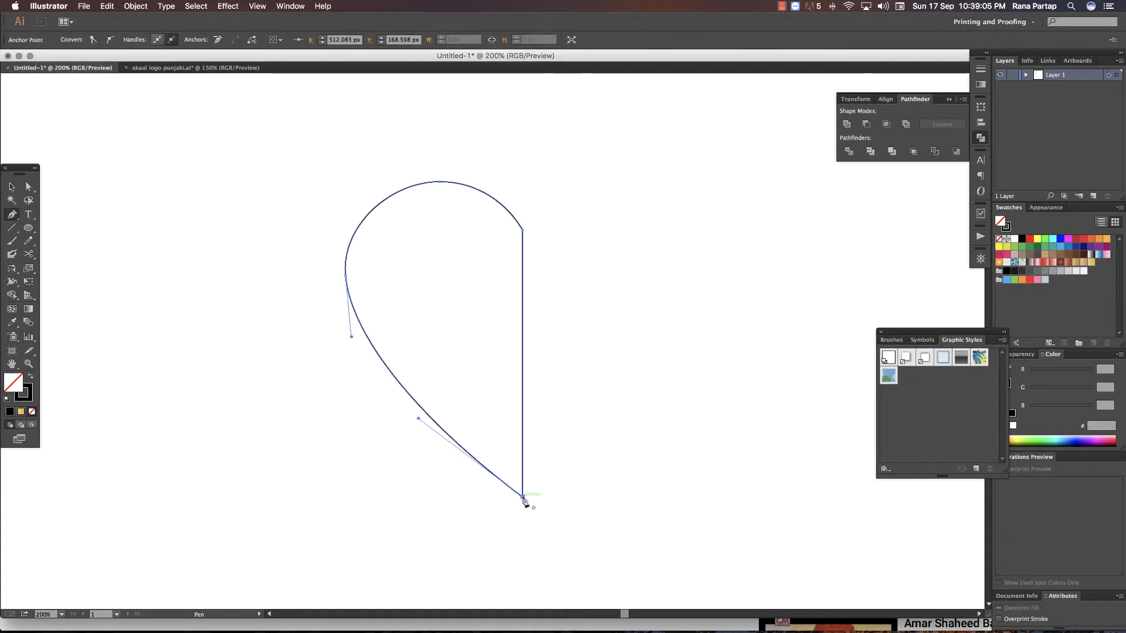
left_click(11, 187)
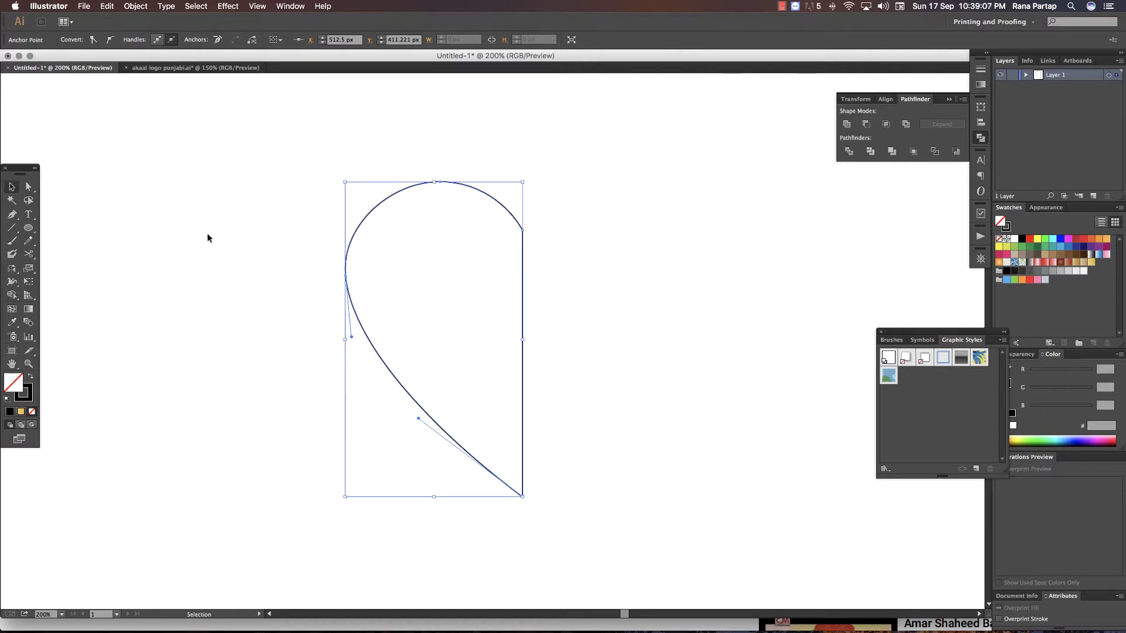
left_click(286, 269)
Reflect a copy of the half-heart across the vertical axis and move it right to form the heart
left_click(345, 282)
right_click(346, 282)
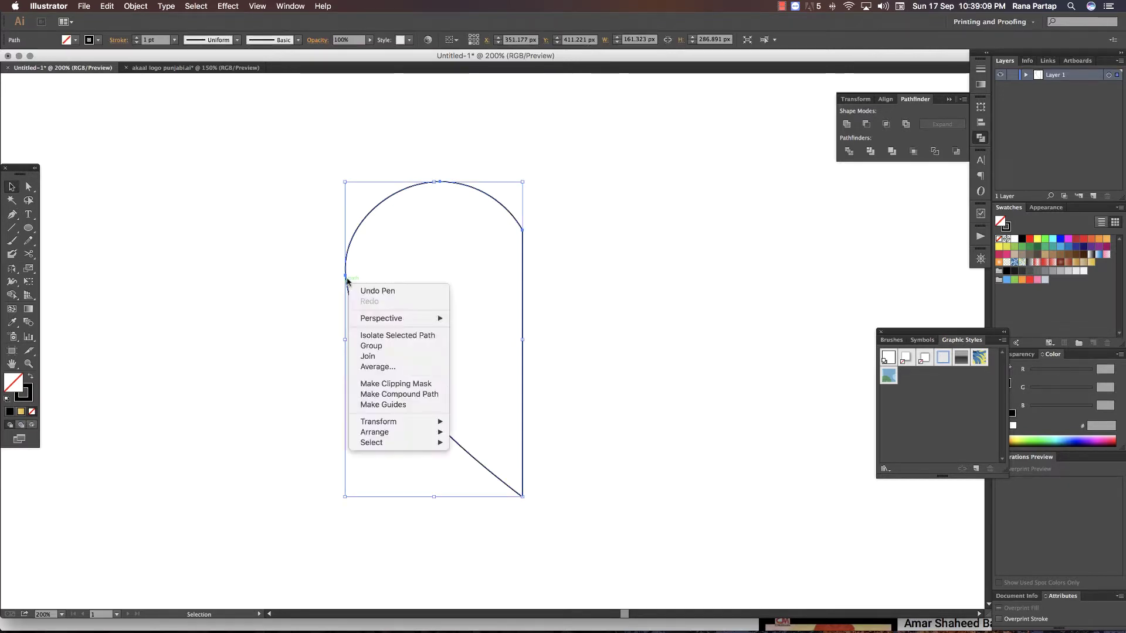
mouse_move(378, 420)
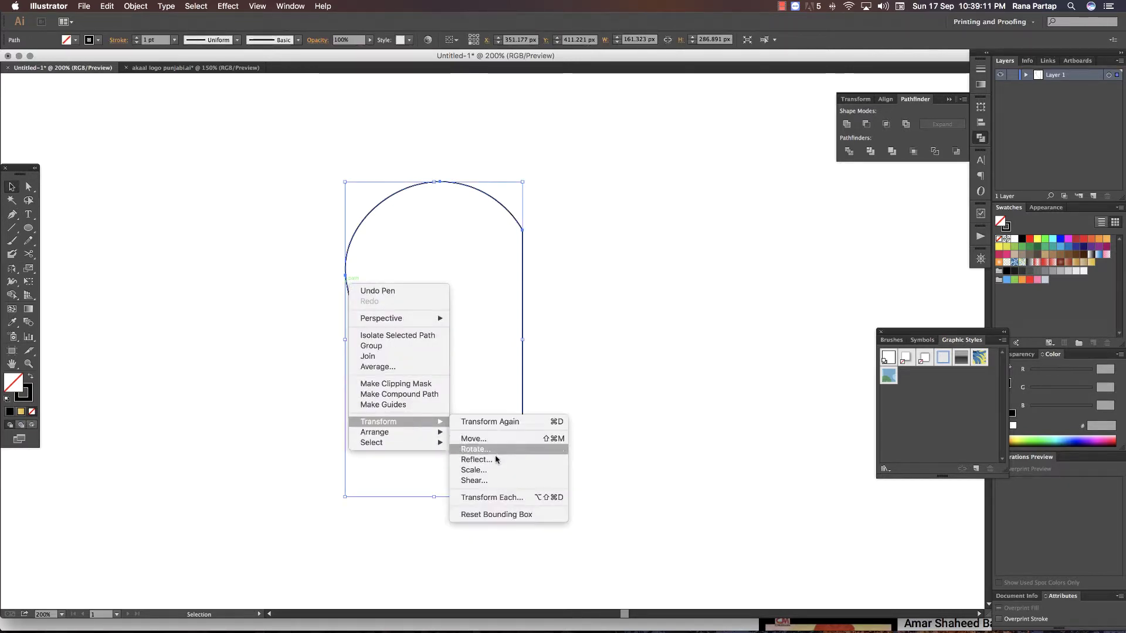
left_click(496, 461)
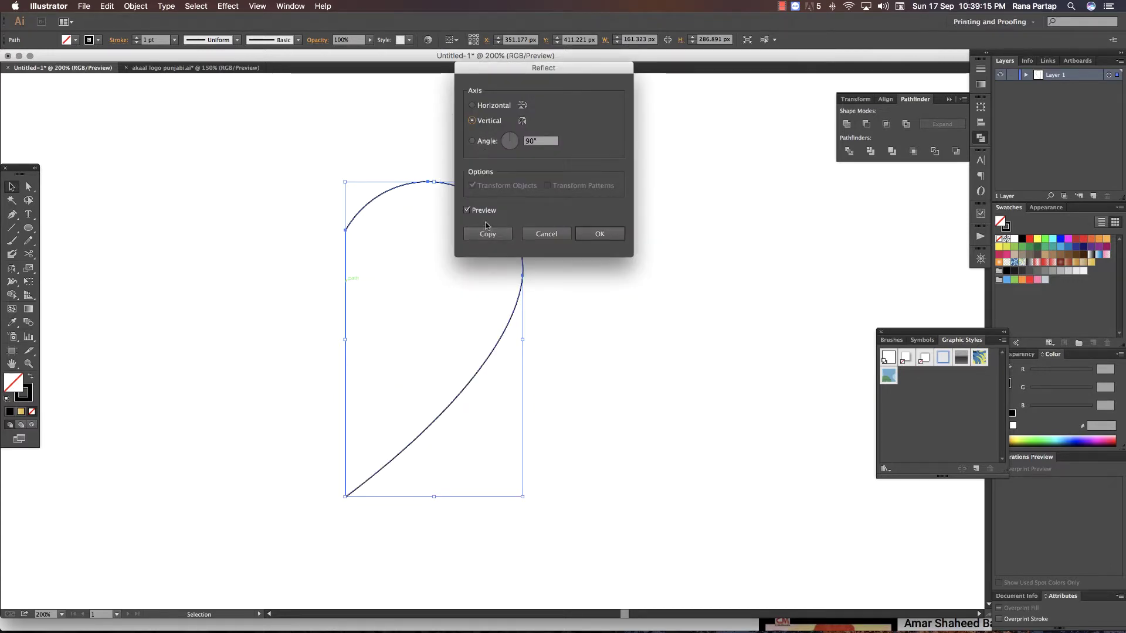
left_click(483, 235)
left_click(554, 280)
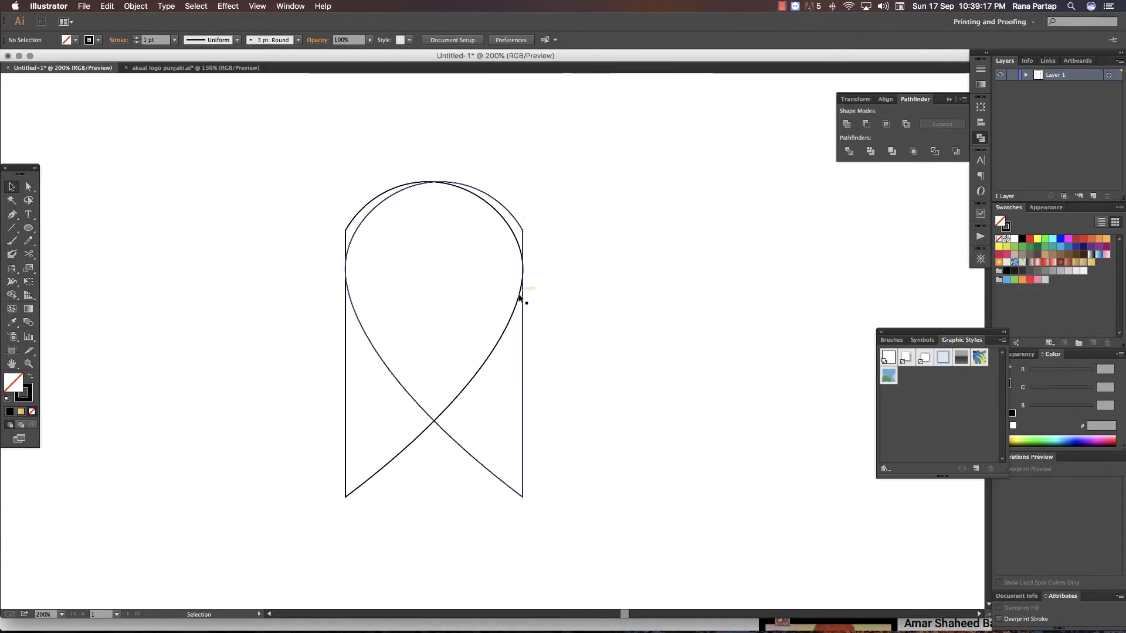
left_click_drag(528, 301, 701, 303)
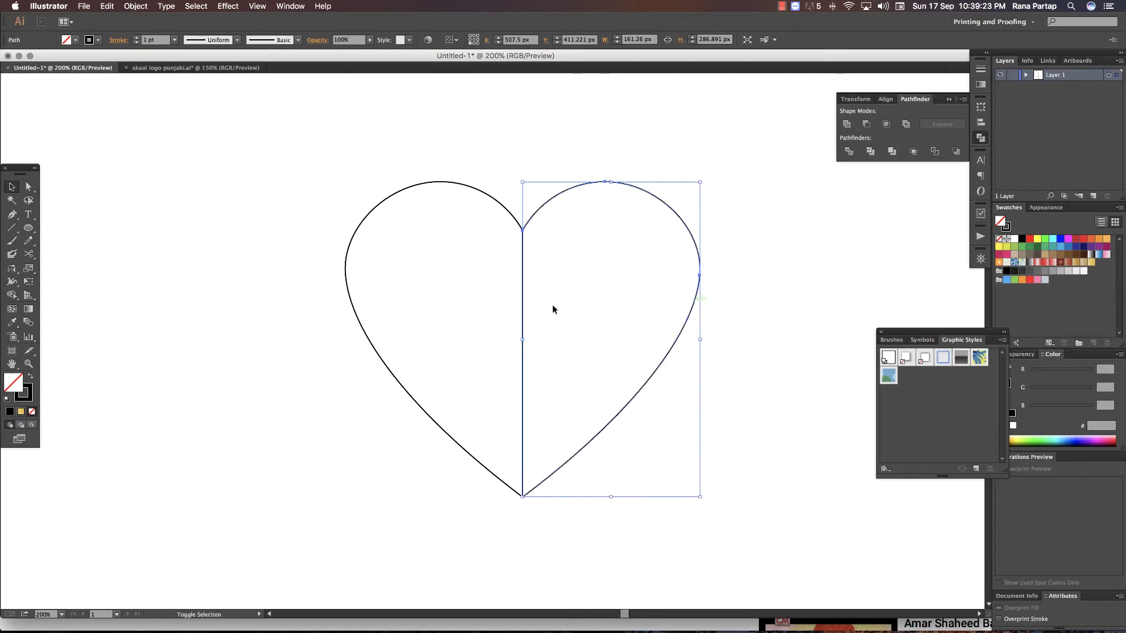
Select both heart halves and join them into one path
left_click(503, 210, "shift")
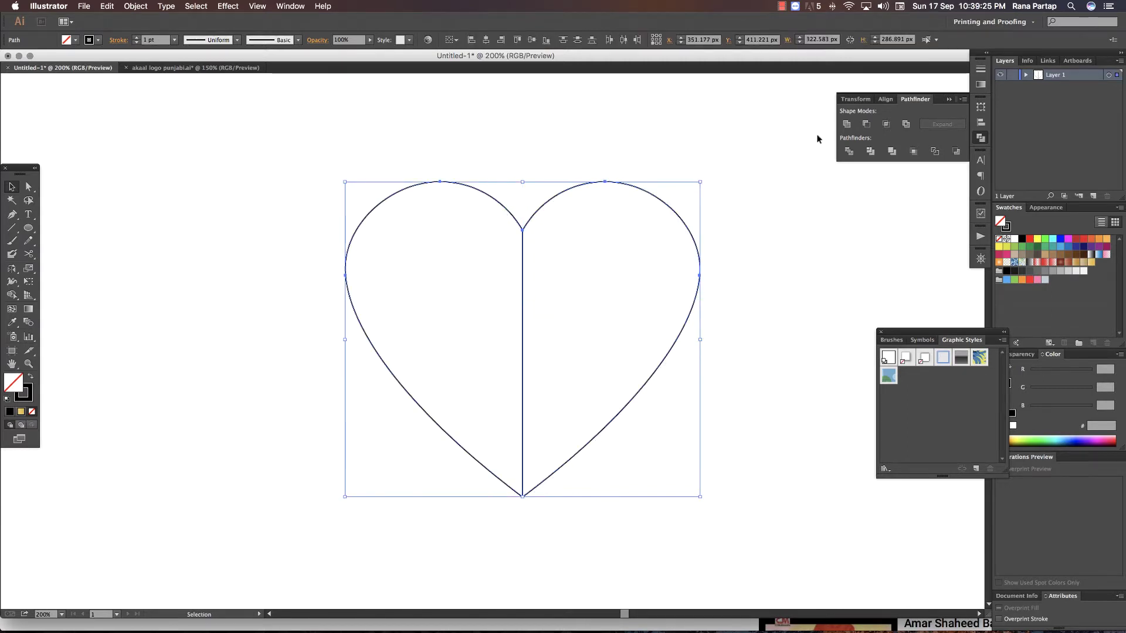
left_click(847, 125)
left_click(761, 193)
key("z")
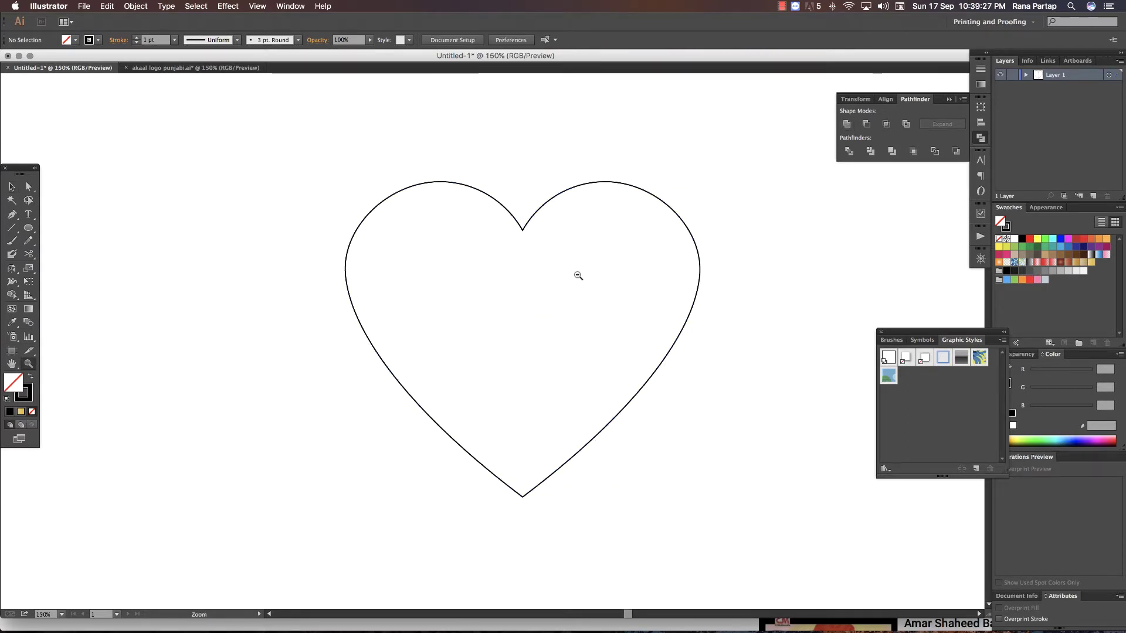
key("super+minus")
left_click_drag(545, 334, 616, 264)
Select the joined heart, shrink it slightly, and zoom in to inspect it
left_click(11, 187)
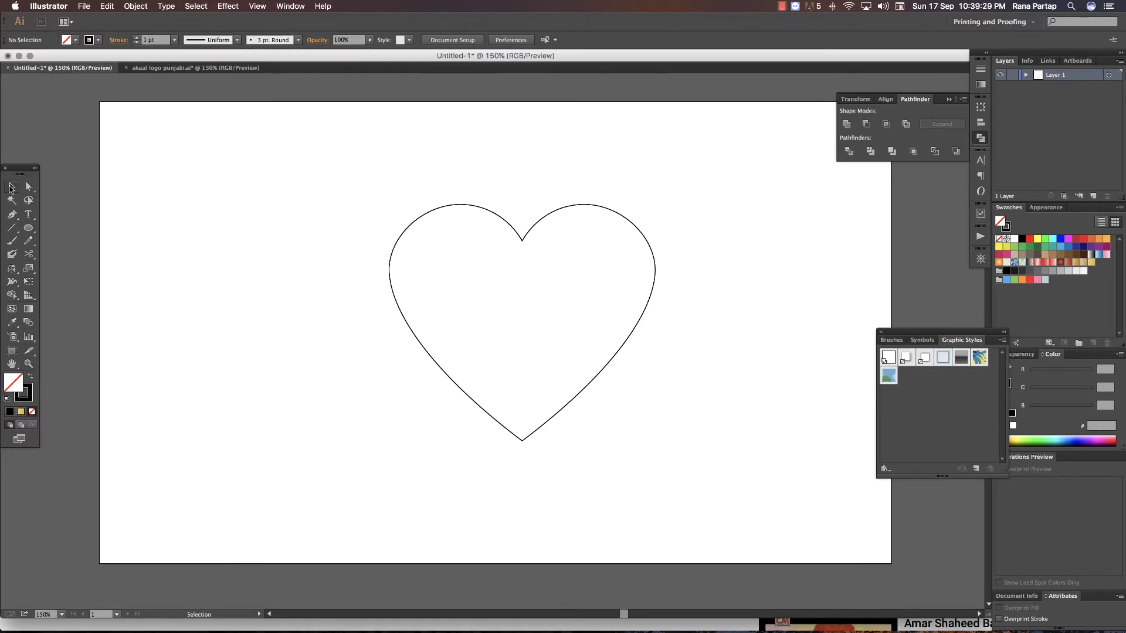
left_click_drag(442, 209, 487, 367)
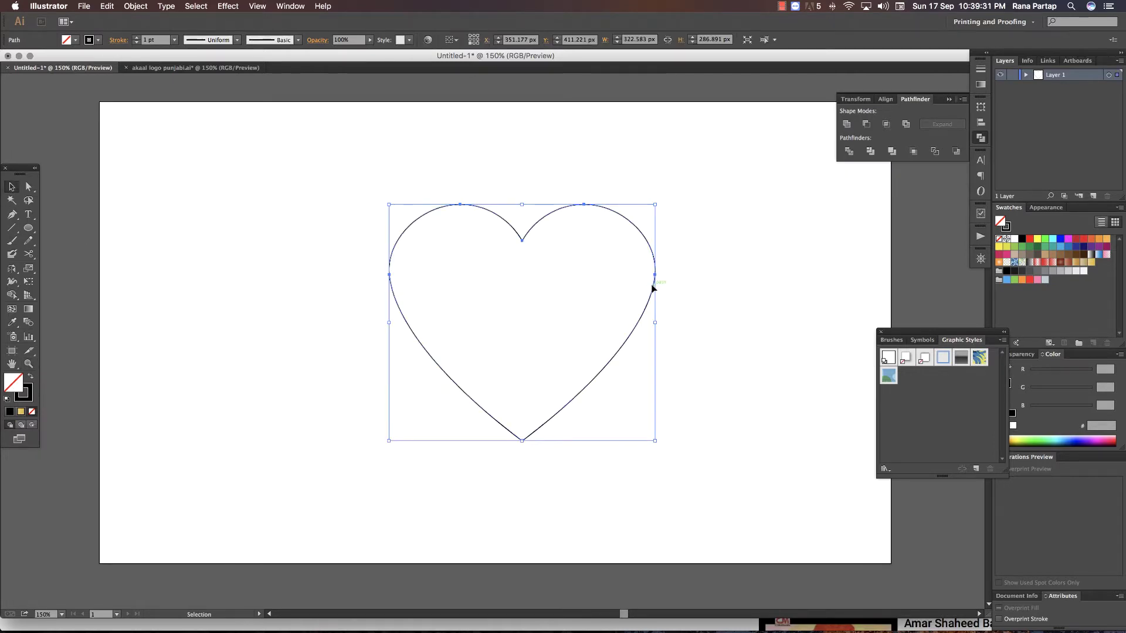
left_click_drag(656, 204, 666, 231)
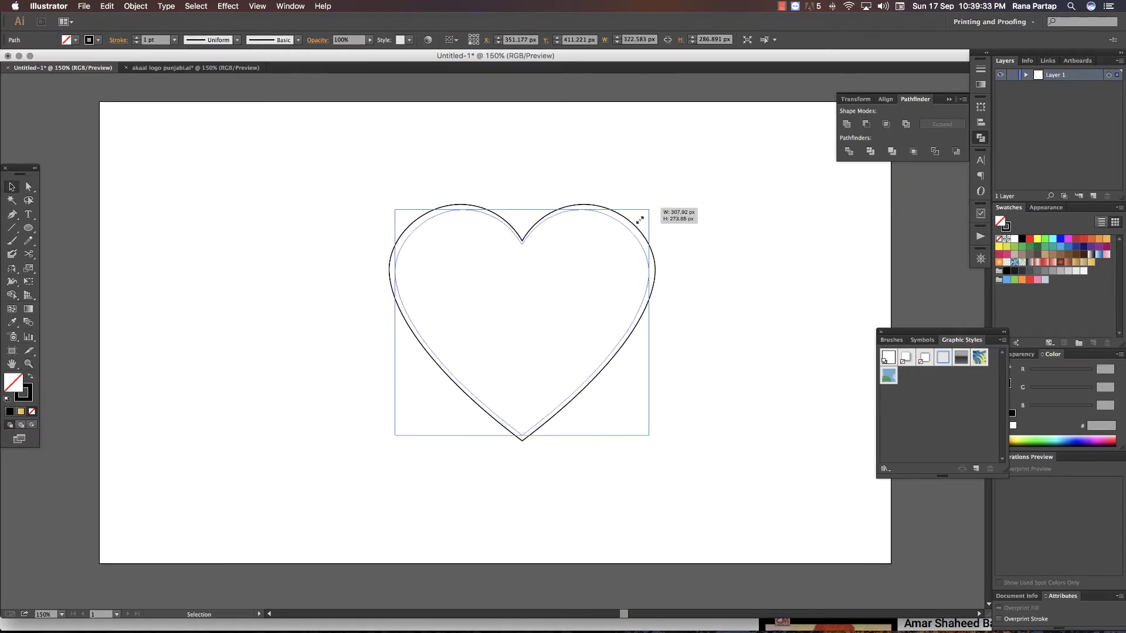
key("super+plus")
key("super+shift+a")
key("z")
left_click(564, 316)
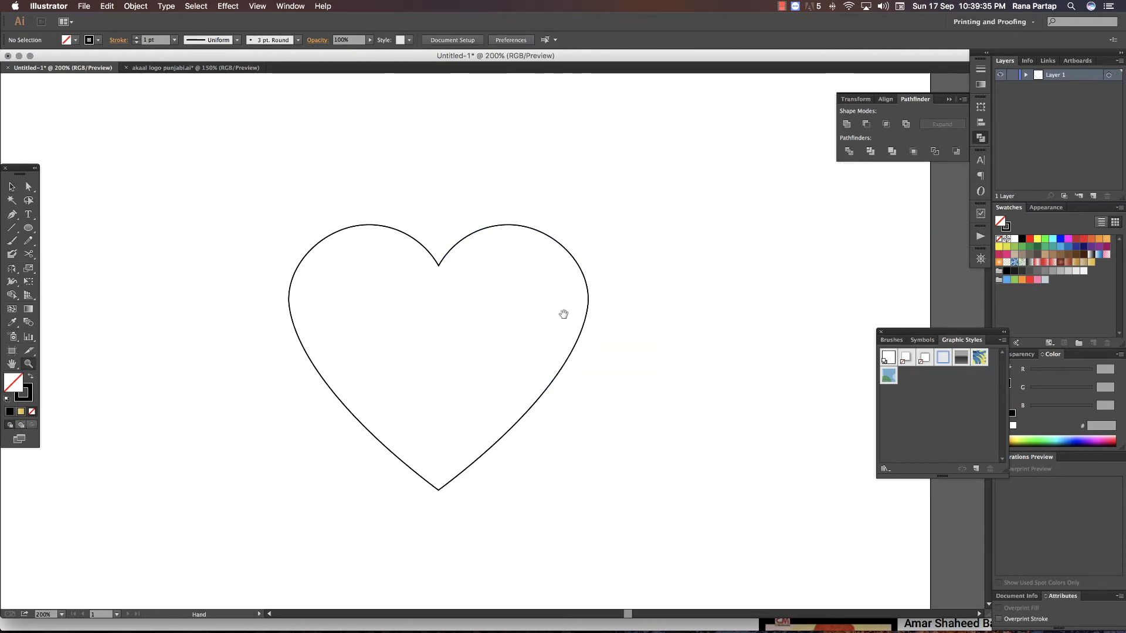
left_click(10, 186)
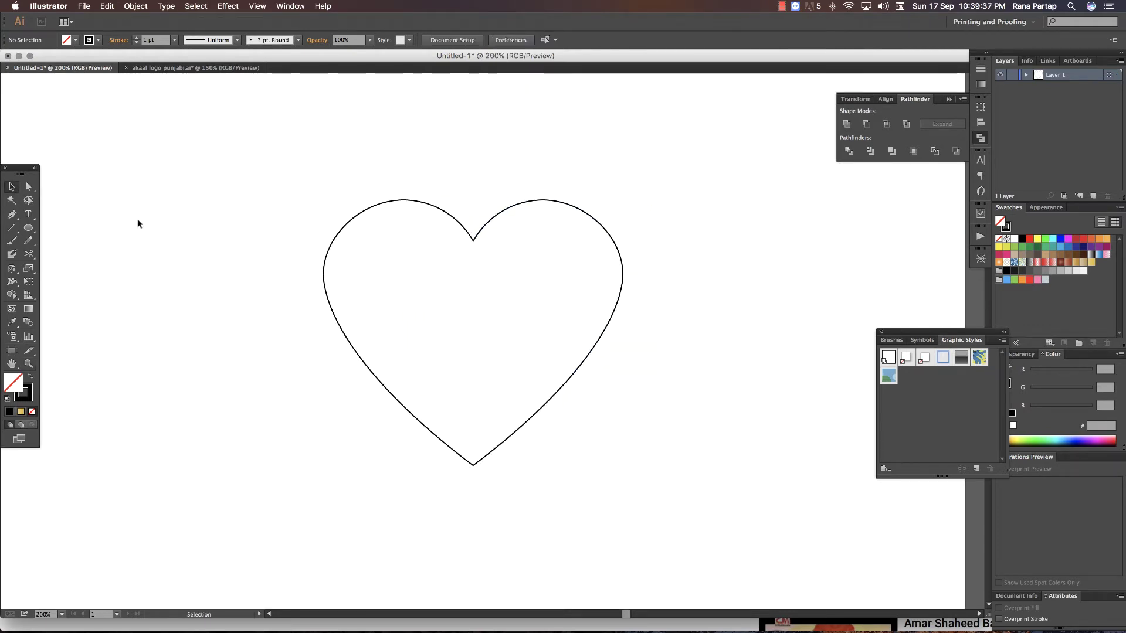
key("super+minus")
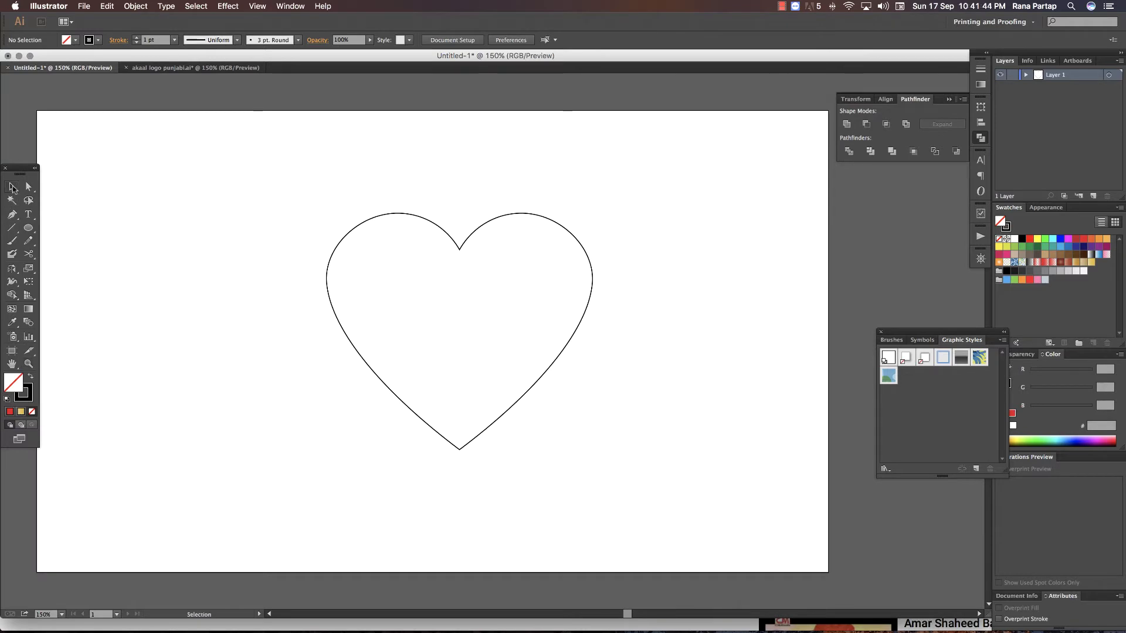
Fill the heart with red and darken it to R 110, G 0, B 0 (6E0000)
left_click(402, 214)
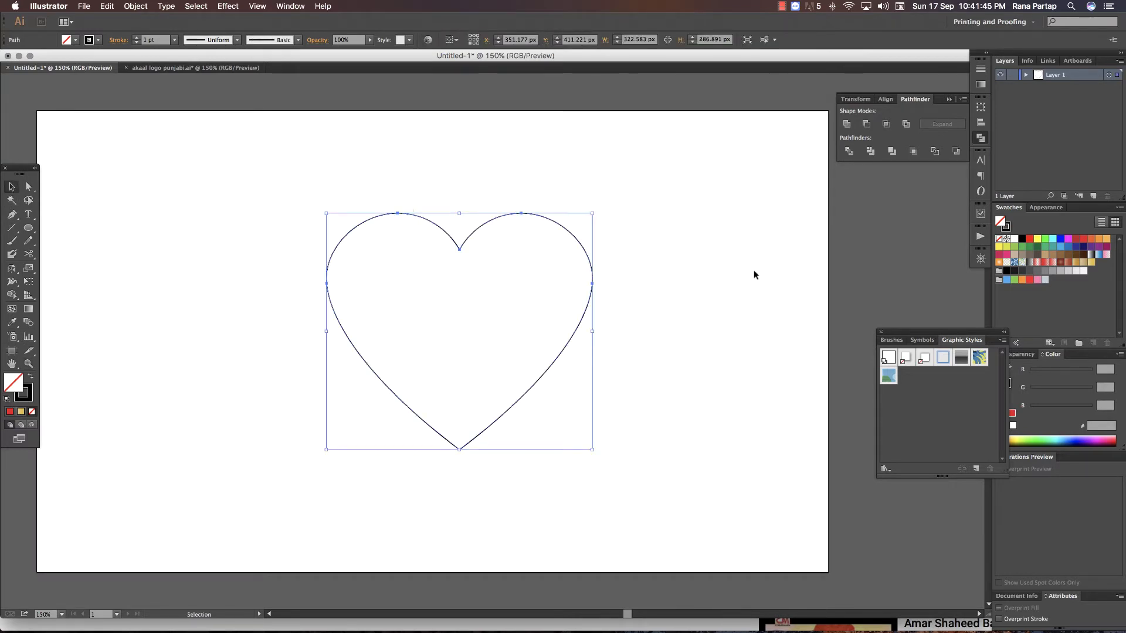
left_click(1075, 271)
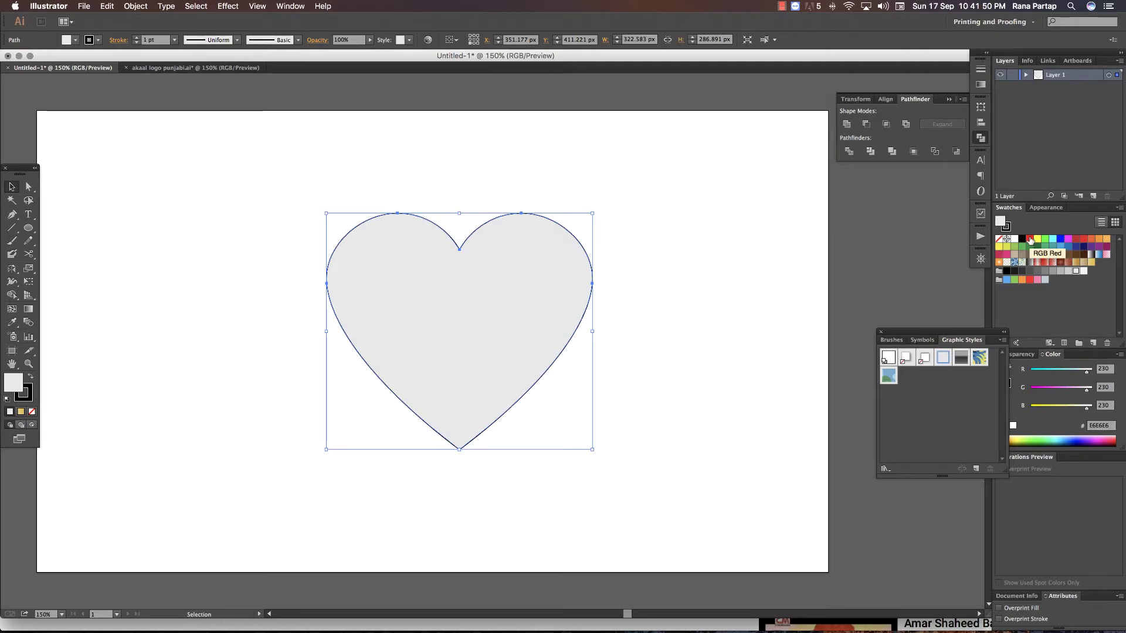
left_click(1030, 239)
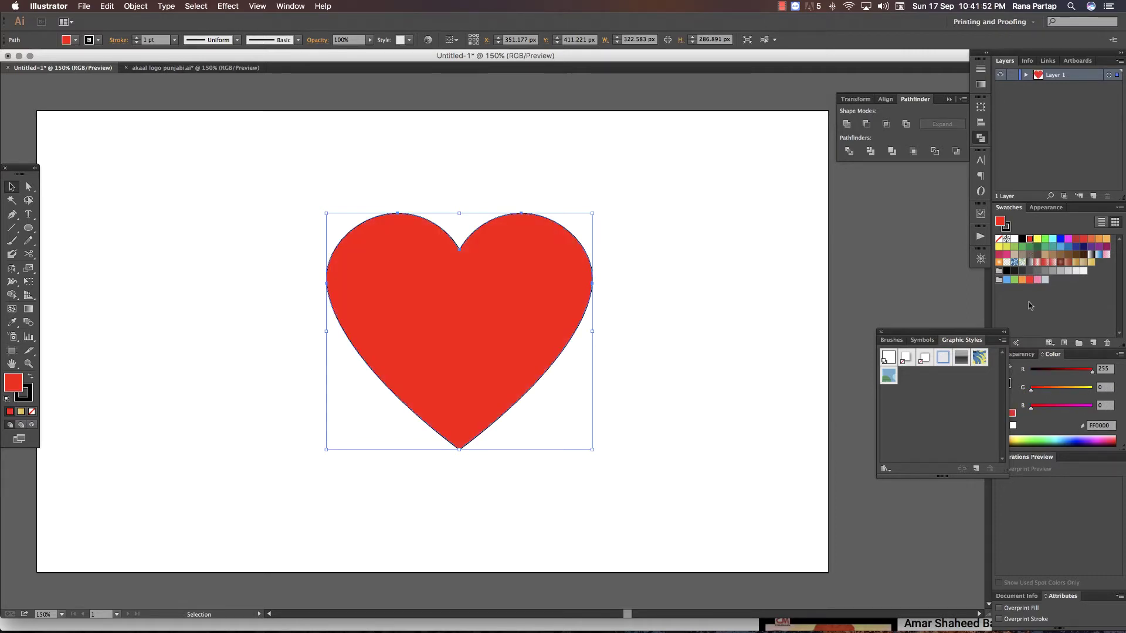
left_click(1056, 370)
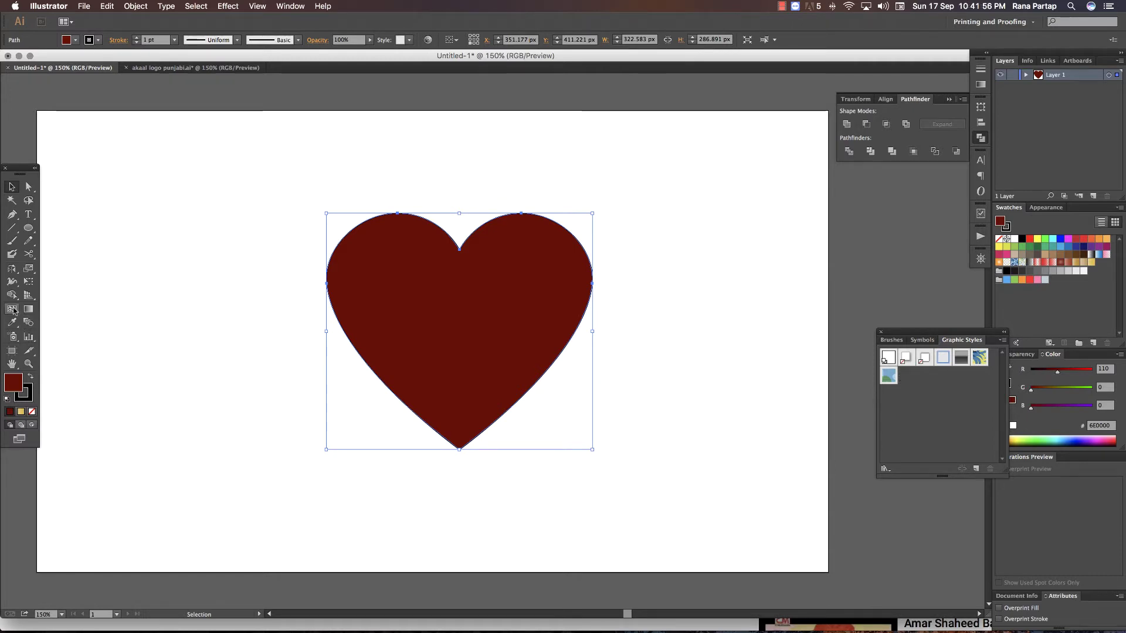
left_click(12, 310)
Add a mesh point at the heart's cleft and colour it bright red FF0000
left_click(481, 293)
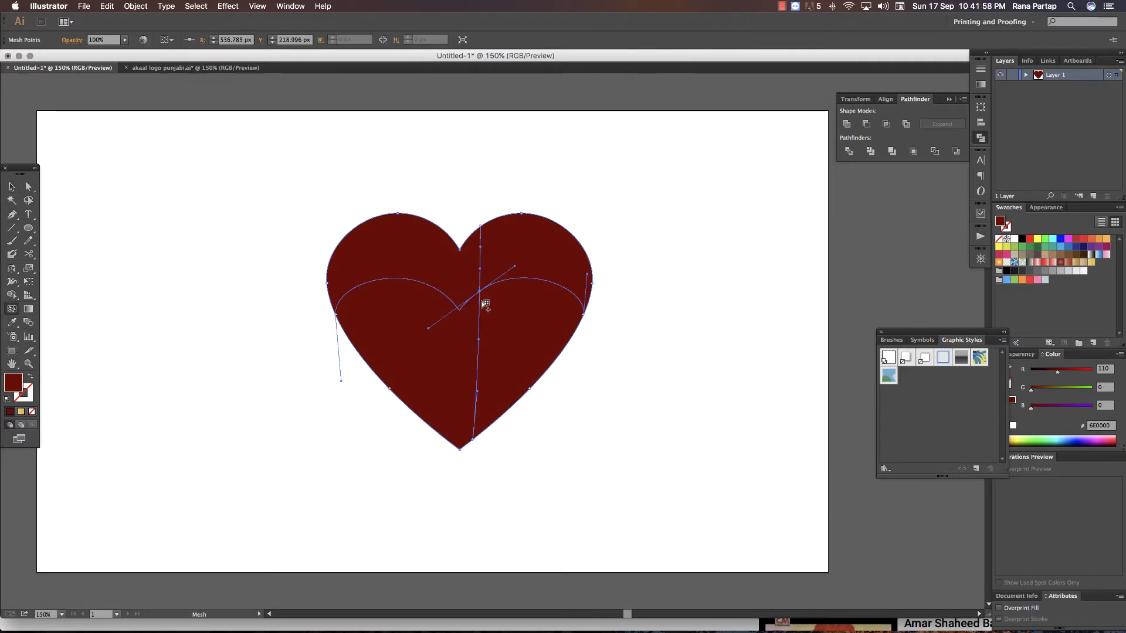
key("ctrl+z")
left_click(459, 289)
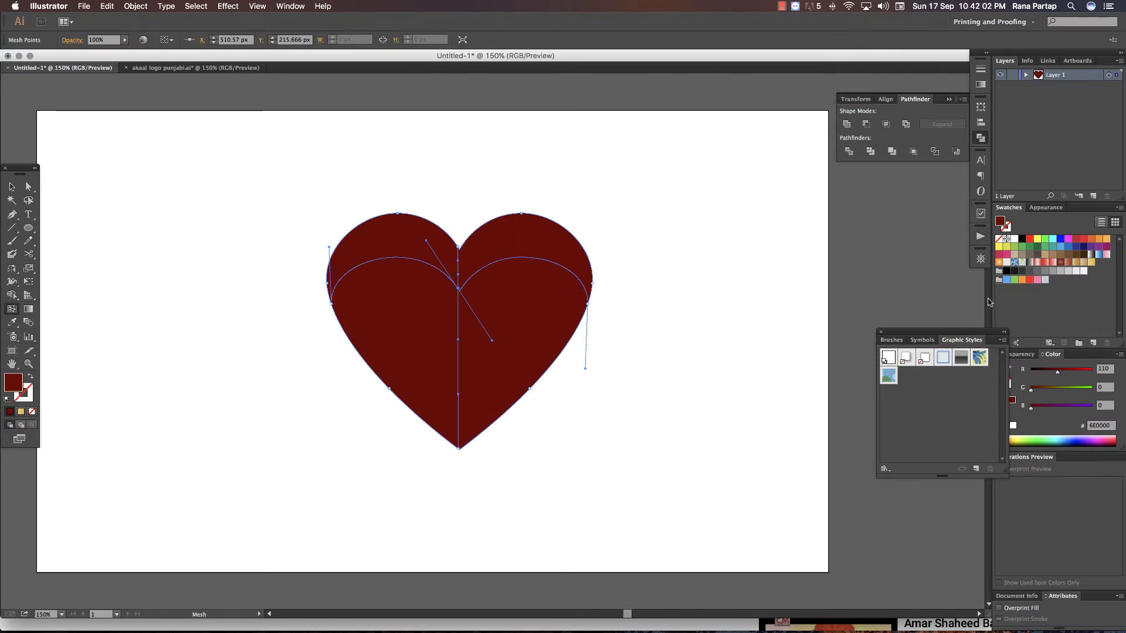
left_click(1029, 239)
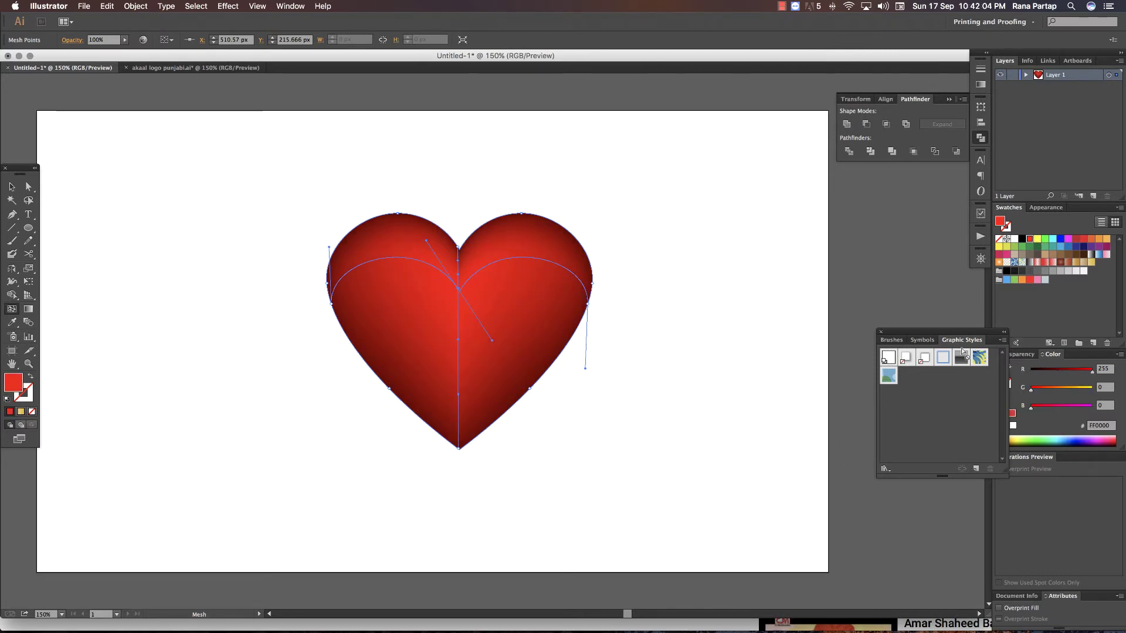
key("z")
left_click(484, 300)
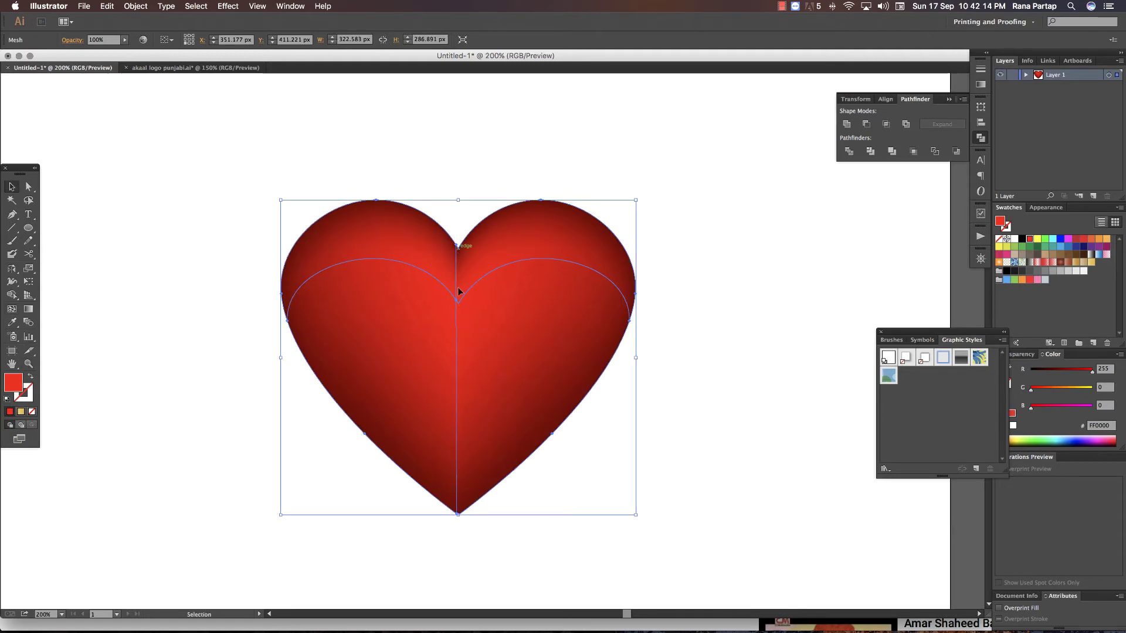
left_click_drag(459, 303, 456, 301)
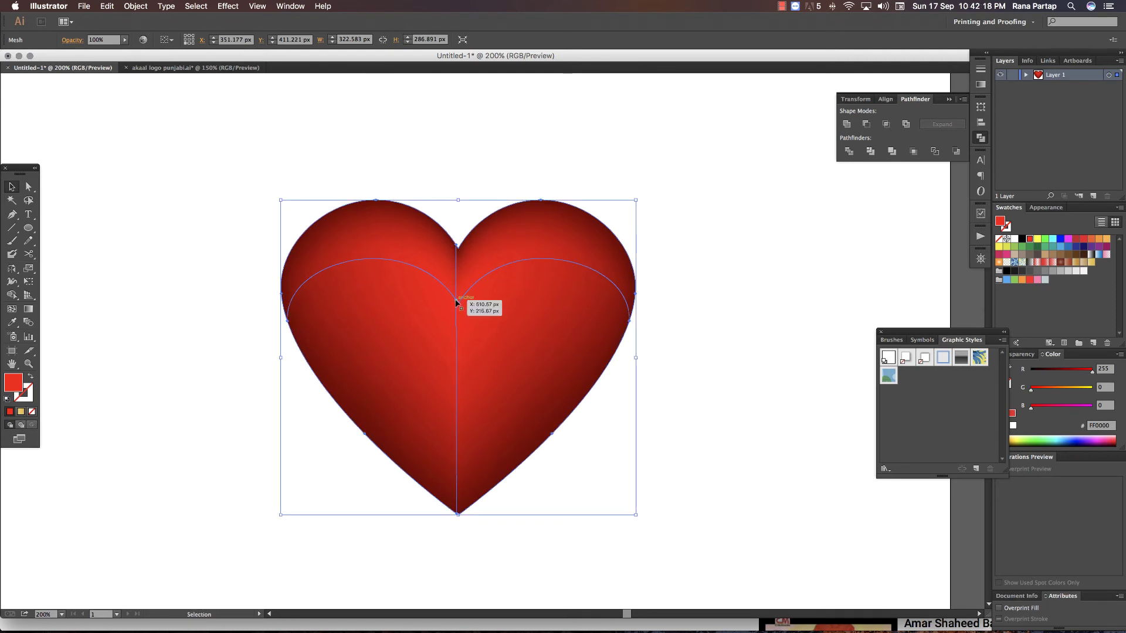
Nudge the central mesh point slightly down and zoom out to view the whole artboard
key("a")
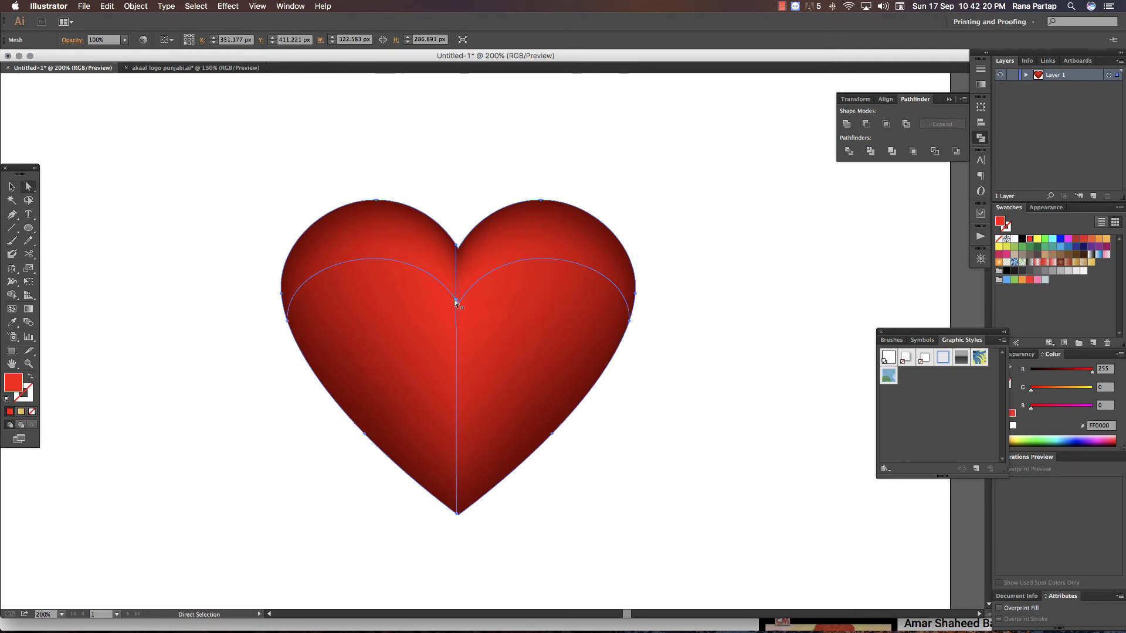
left_click(457, 302)
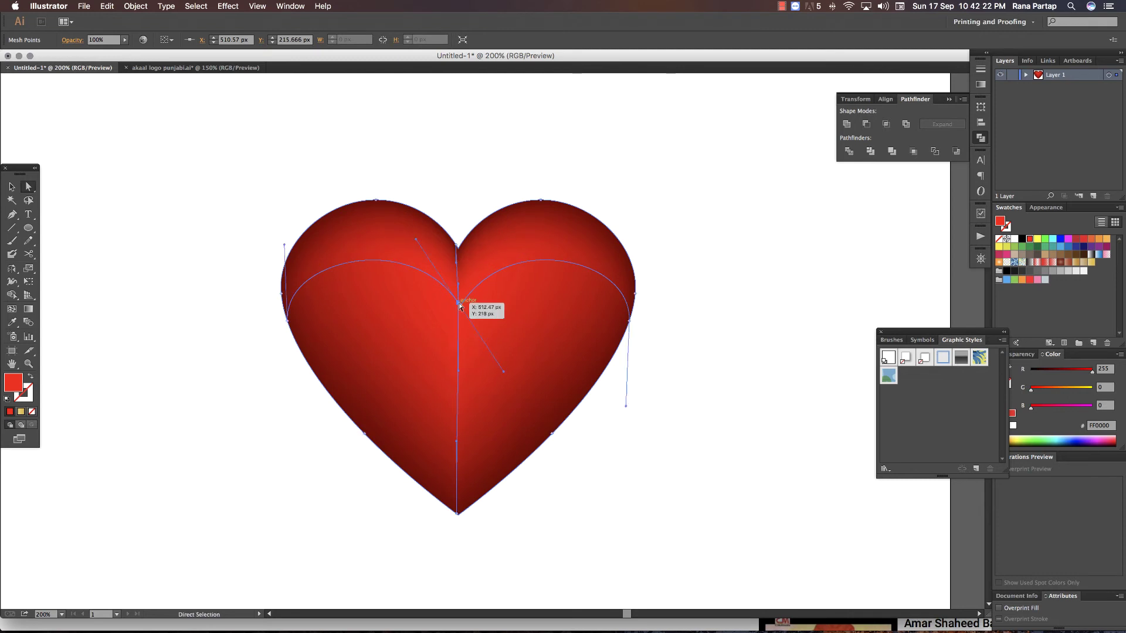
left_click_drag(459, 306, 459, 318)
key("v")
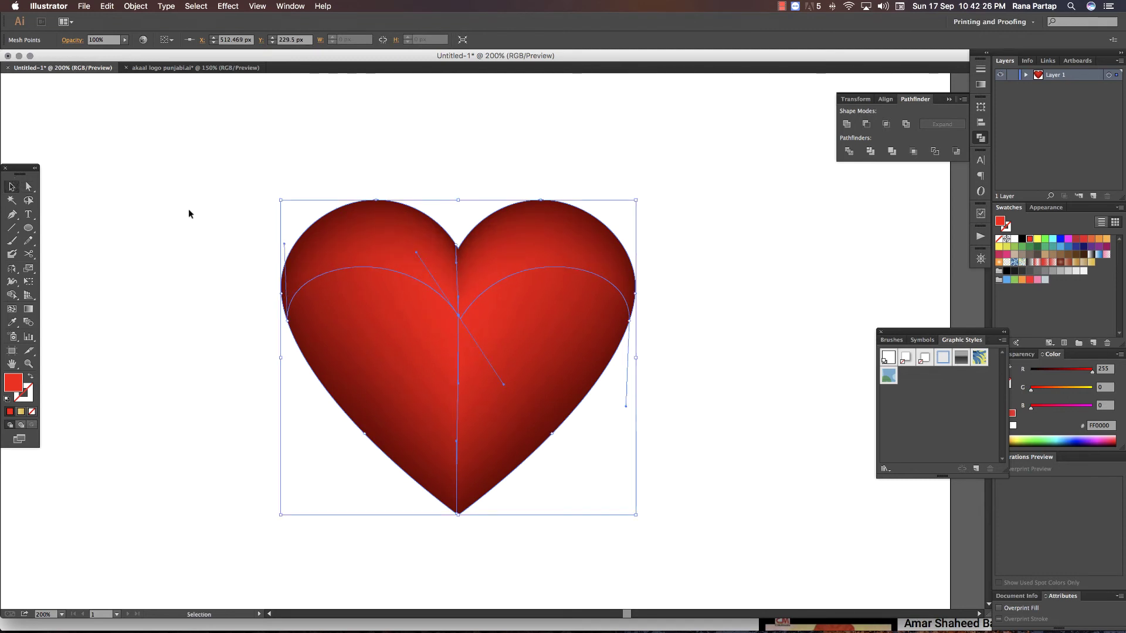
left_click(189, 211)
key("z")
left_click(484, 339, "alt")
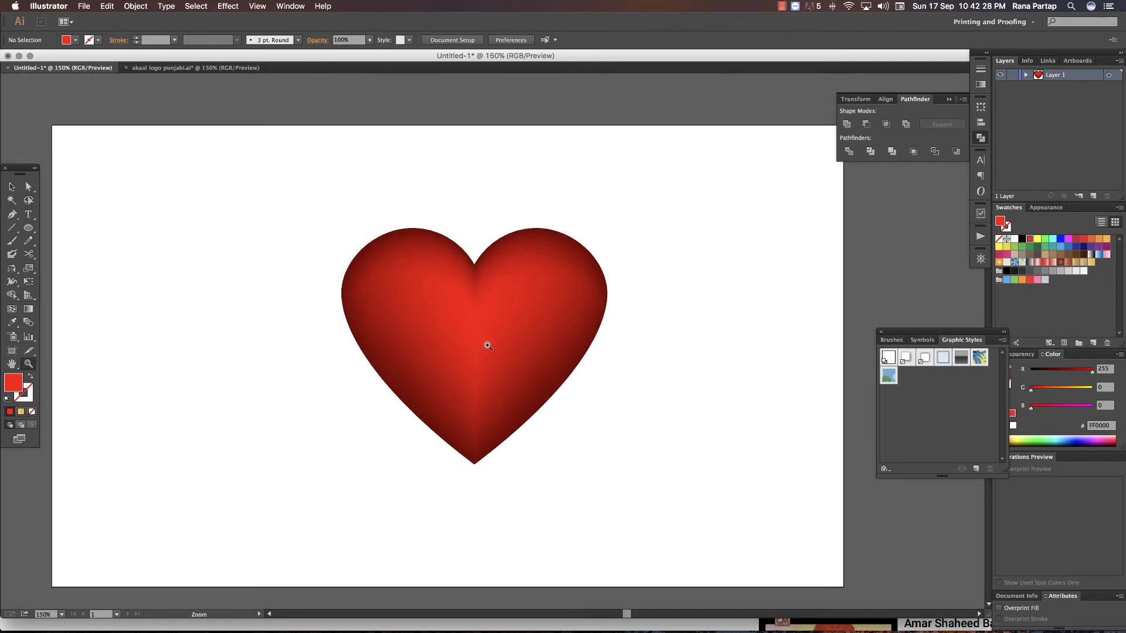
left_click(487, 346)
key("v")
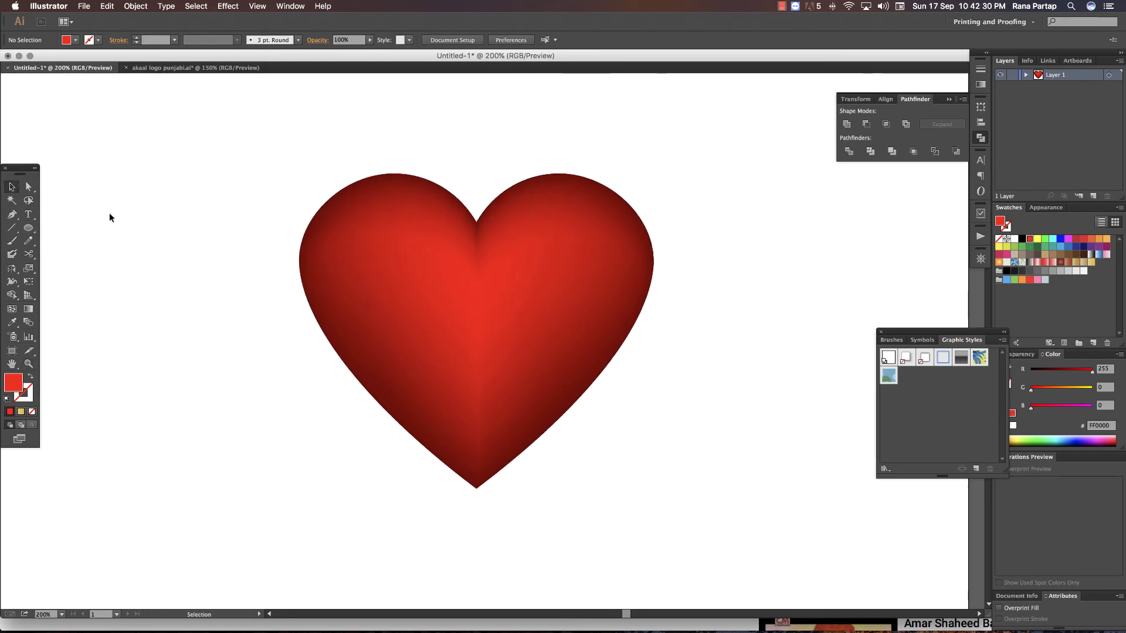